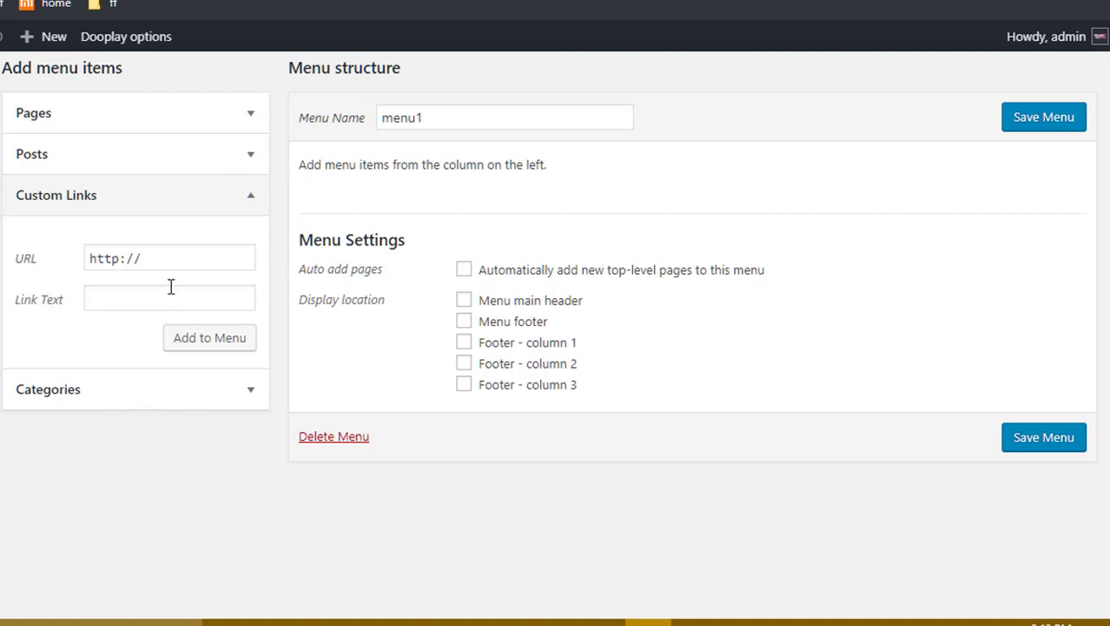
key("BackSpace")
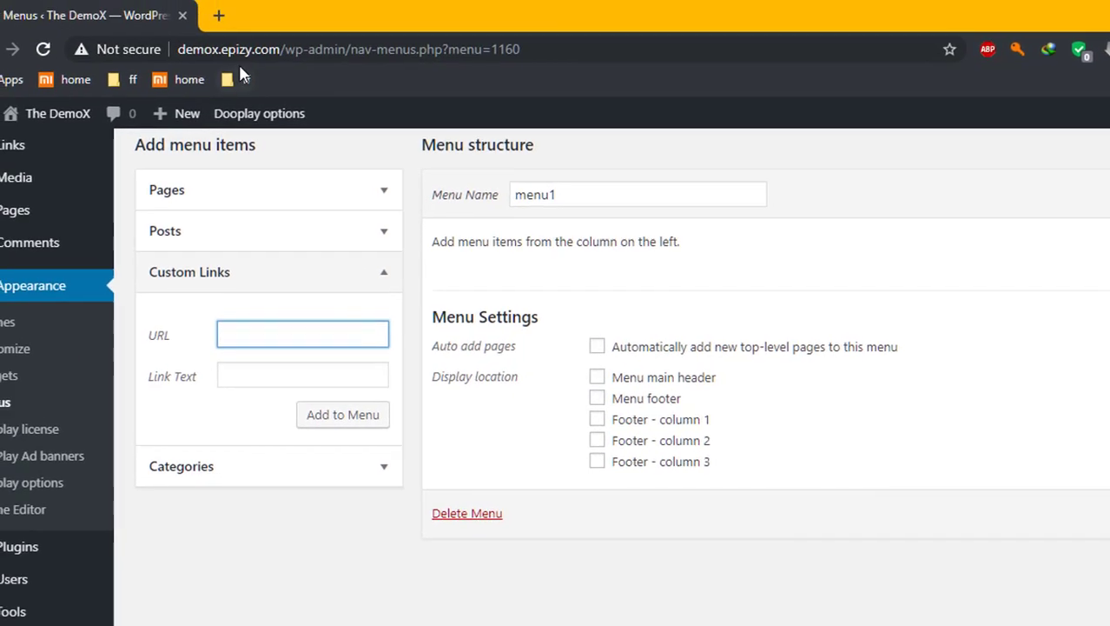
left_click_drag(282, 49, 125, 52)
key("ctrl+c")
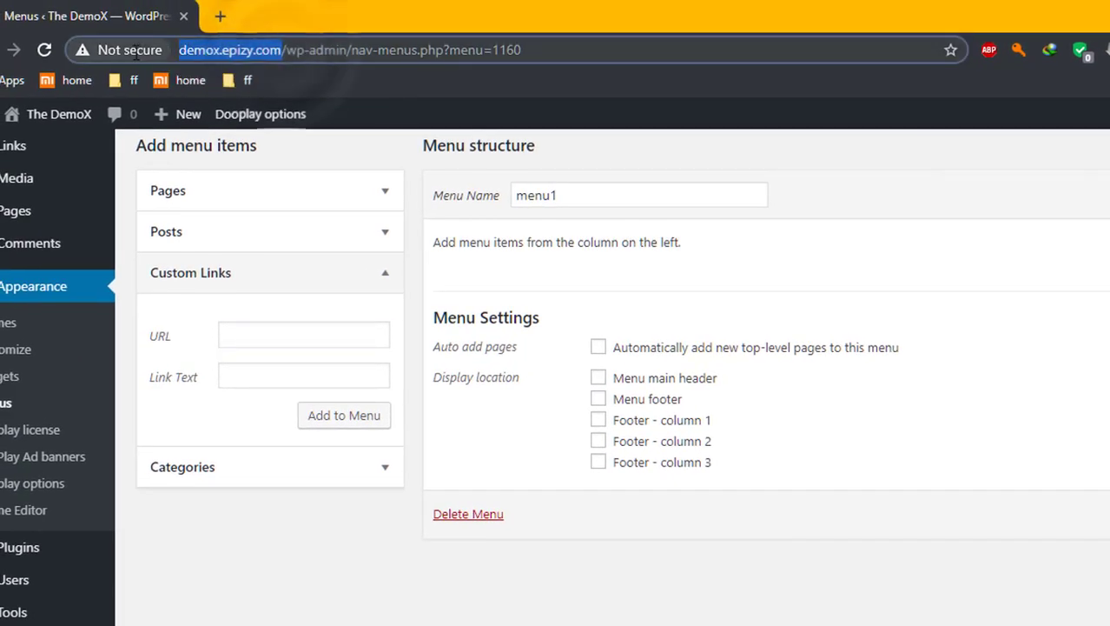
left_click(267, 336)
type("http://")
key("ctrl+v")
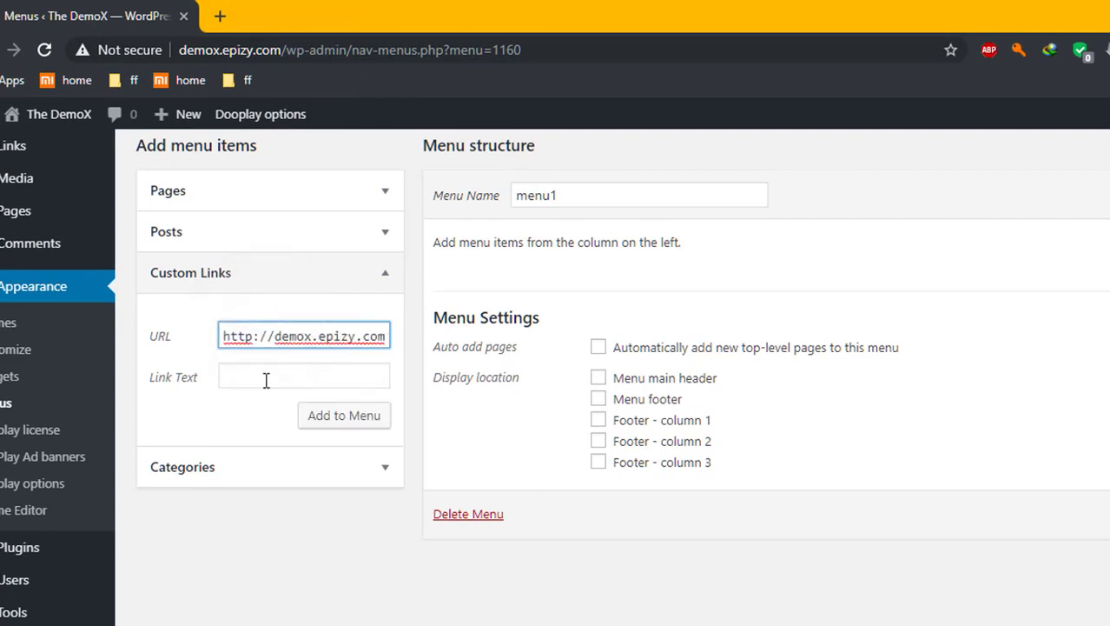
left_click(271, 367)
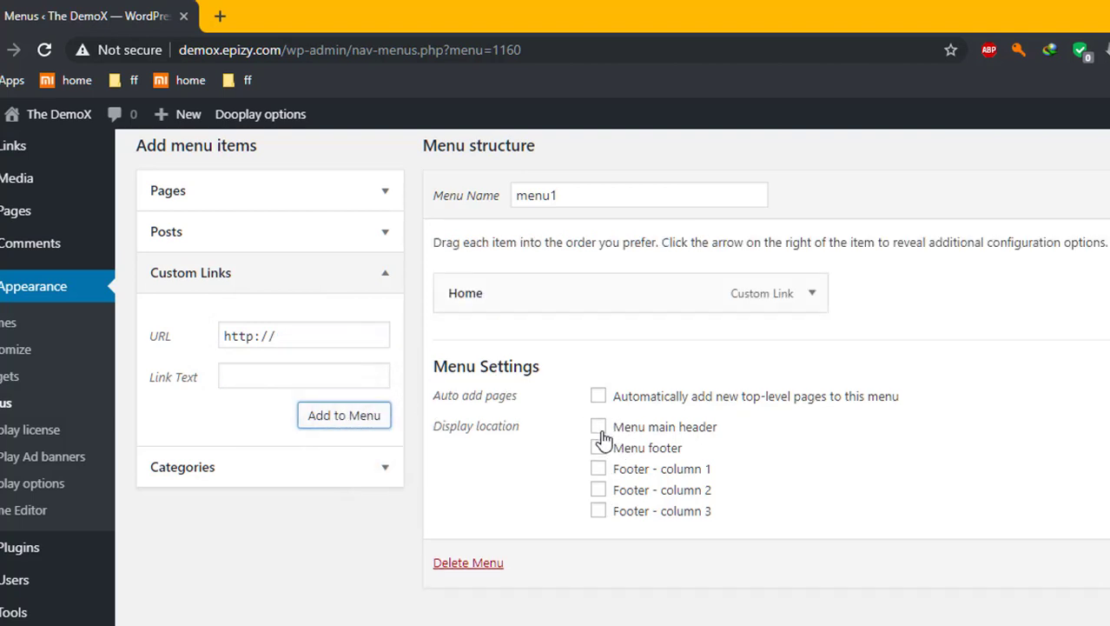
Step: Set menu1 to display in the main header and add the Trending page to it
left_click(598, 429)
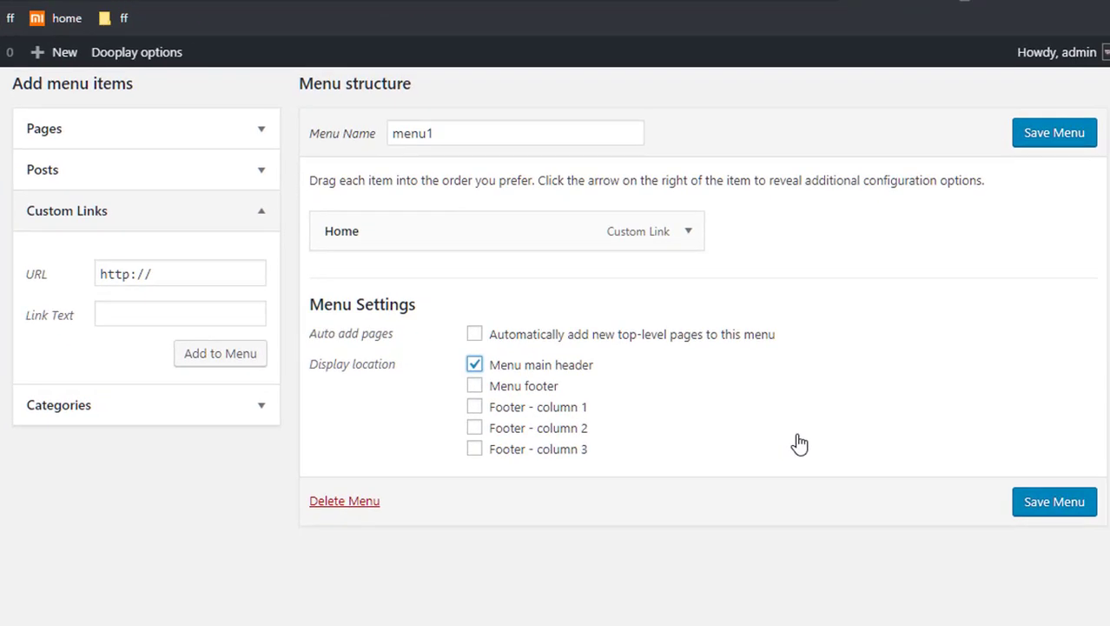
left_click(235, 135)
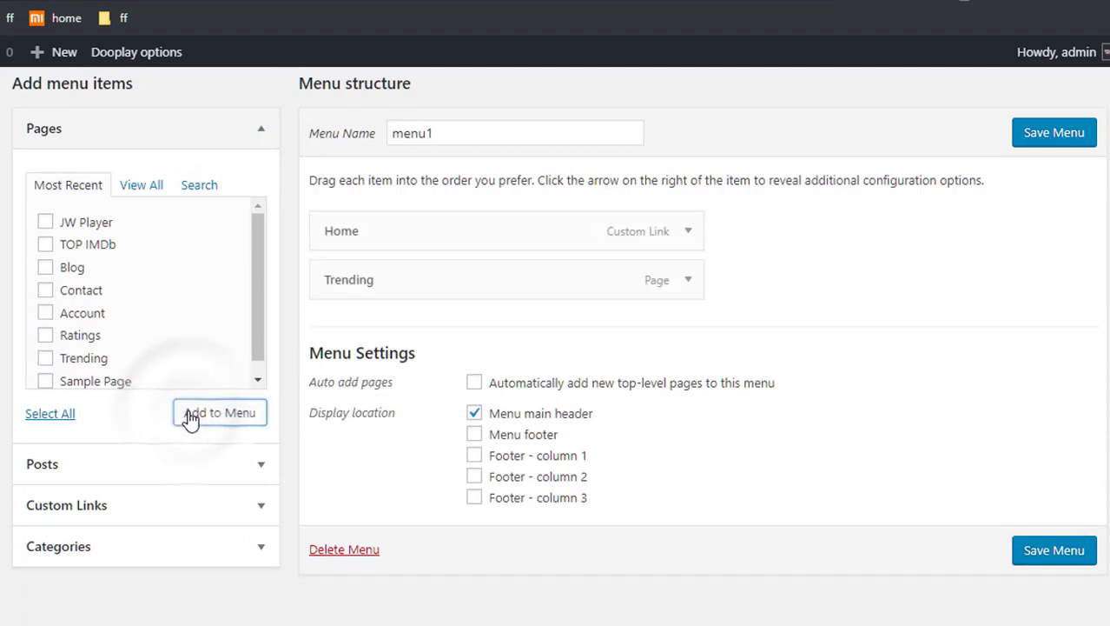
left_click(259, 297)
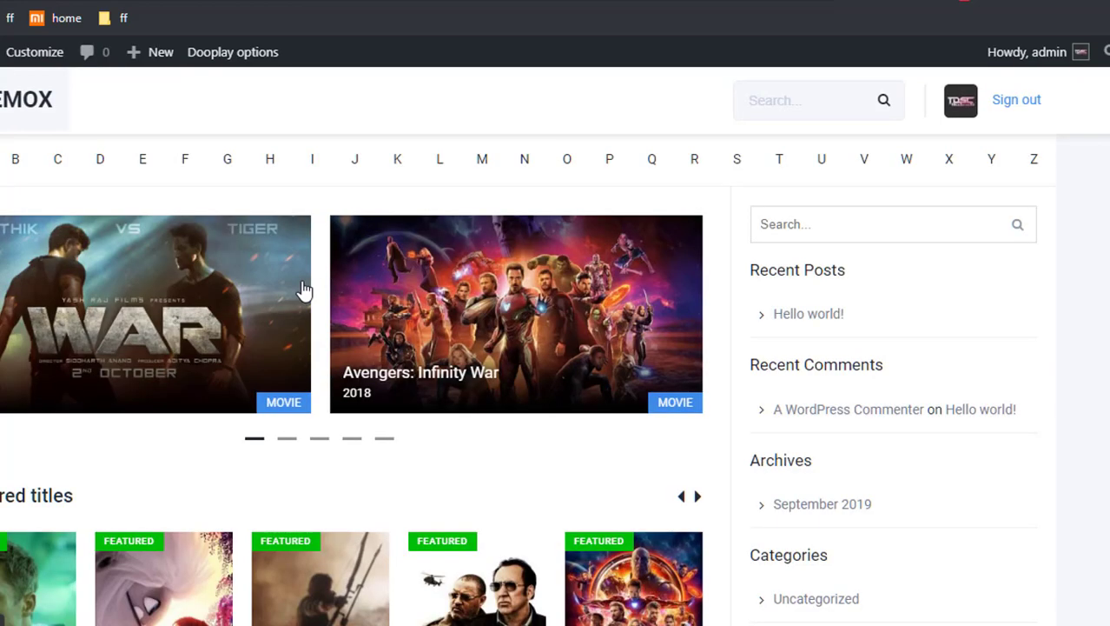
Step: Open the War movie from the site's home page for editing and view the main settings in the Dooplay options
left_click(303, 290)
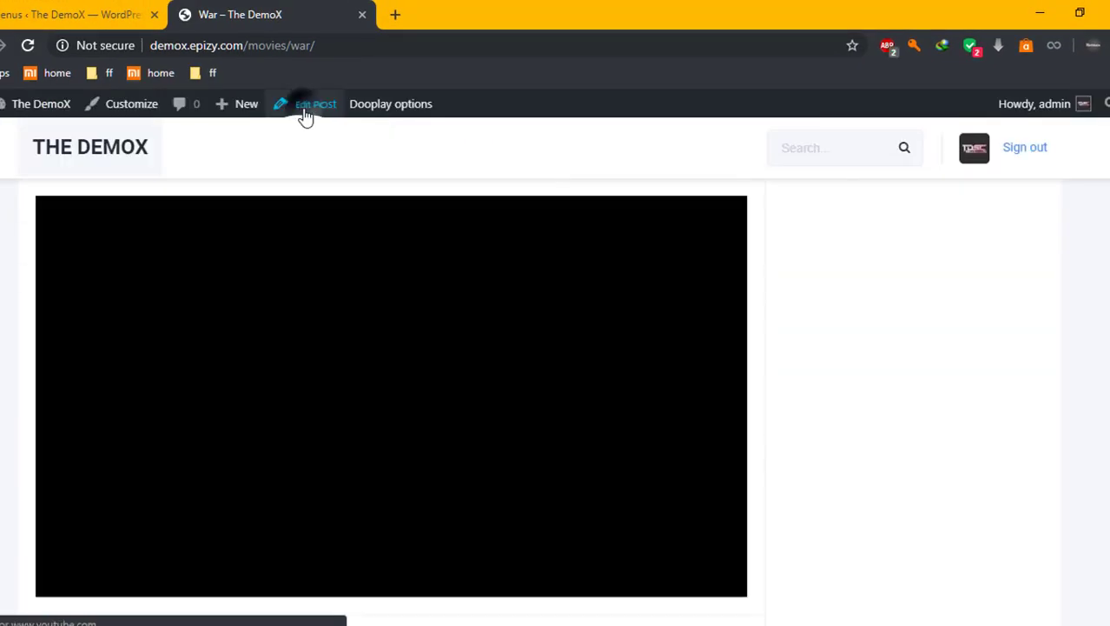
left_click(305, 115)
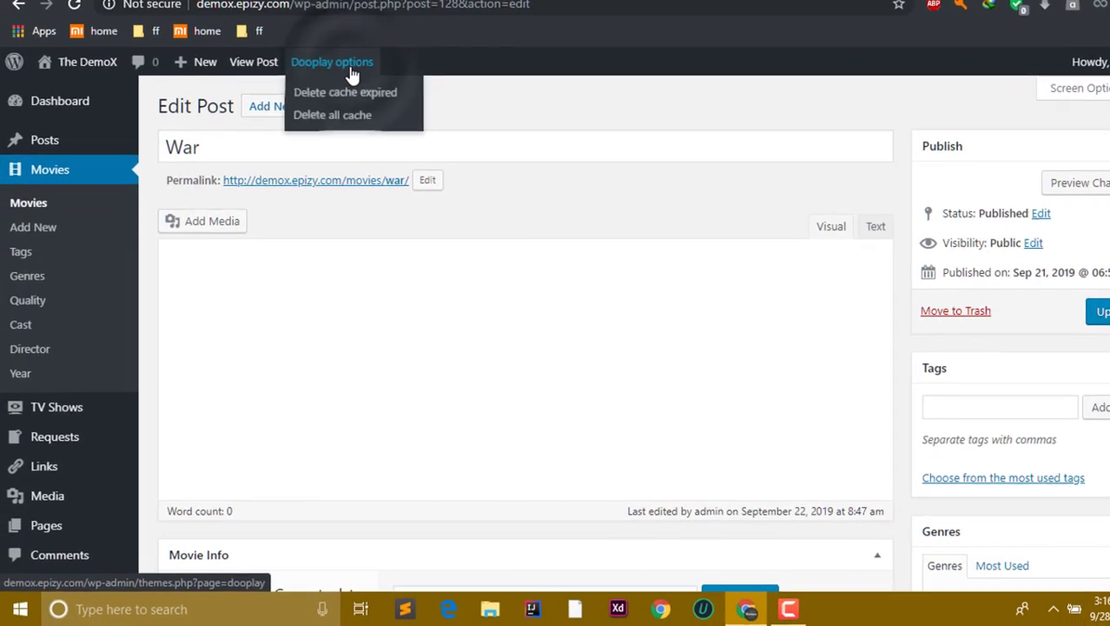
scroll(856, 262, "down", 5)
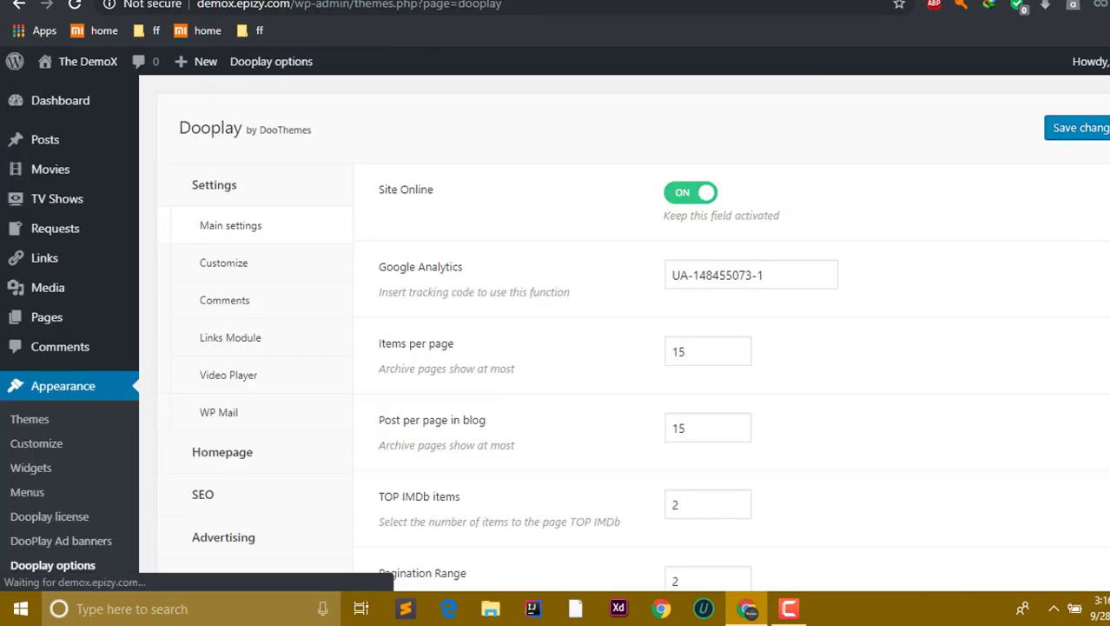
scroll(556, 334, "down", 3)
scroll(290, 322, "up", 3)
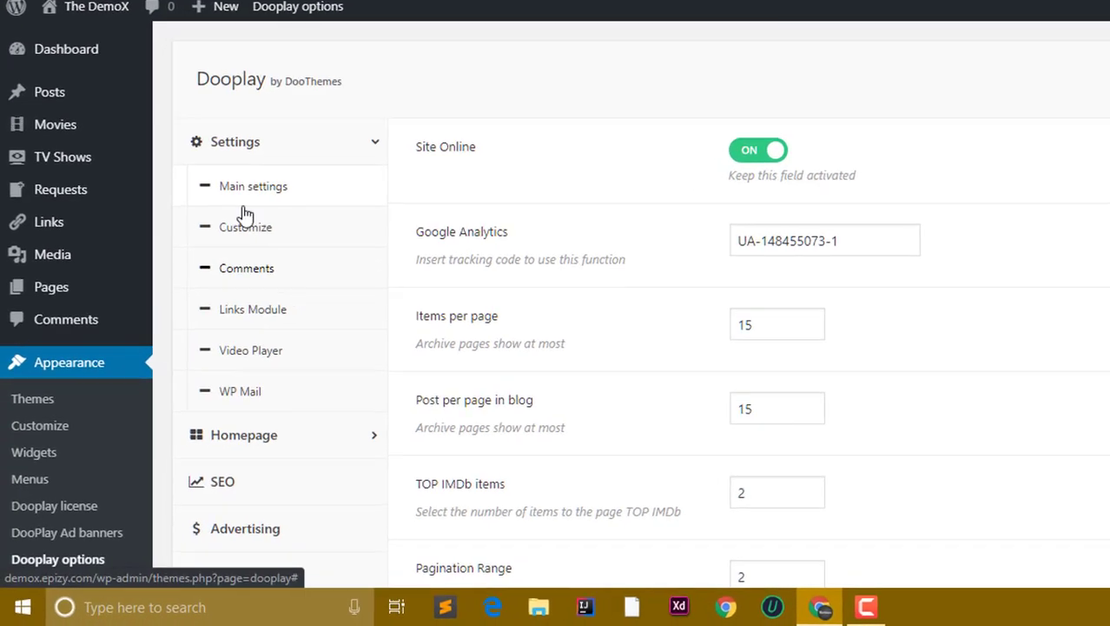
Step: Add the DooPlay Genres list widget above Search in Sidebar home page, with scrolling enabled, and save it
left_click(41, 453)
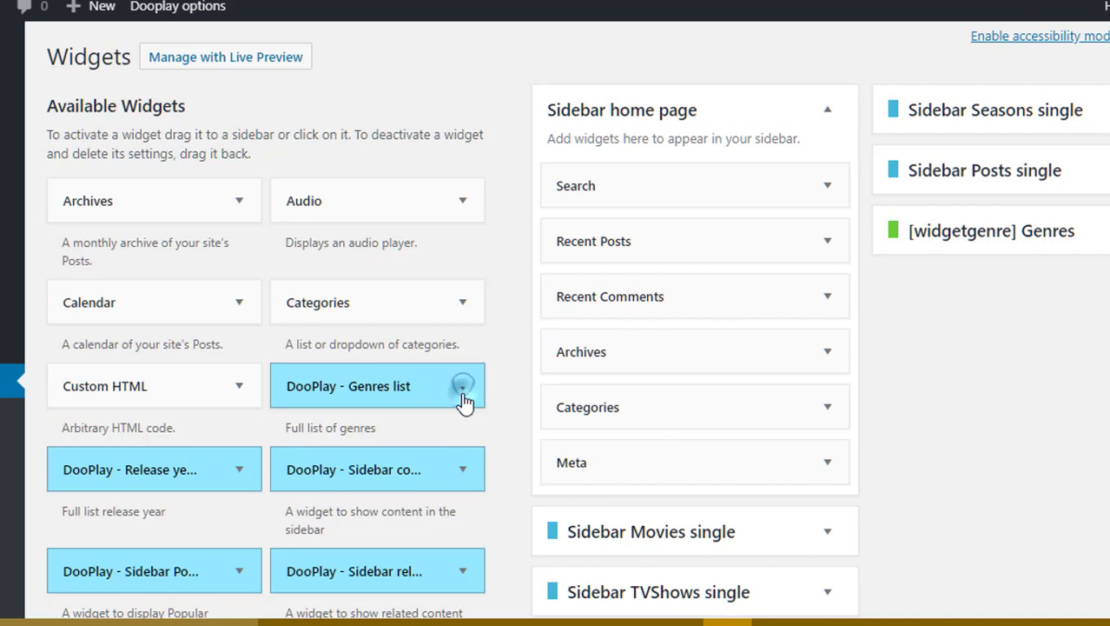
left_click(463, 389)
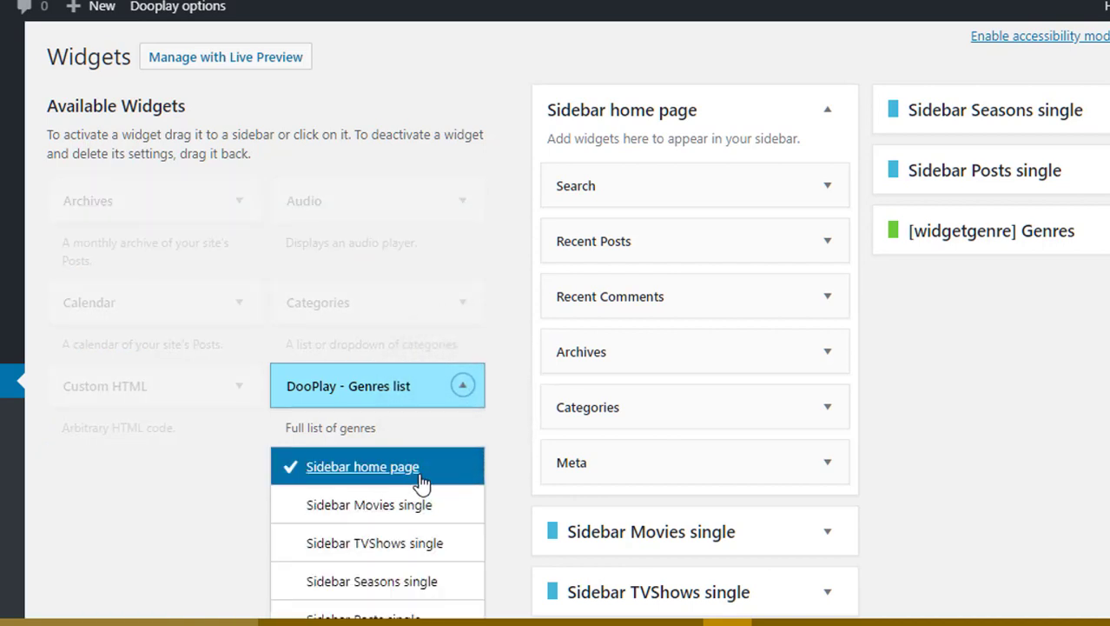
left_click(462, 385)
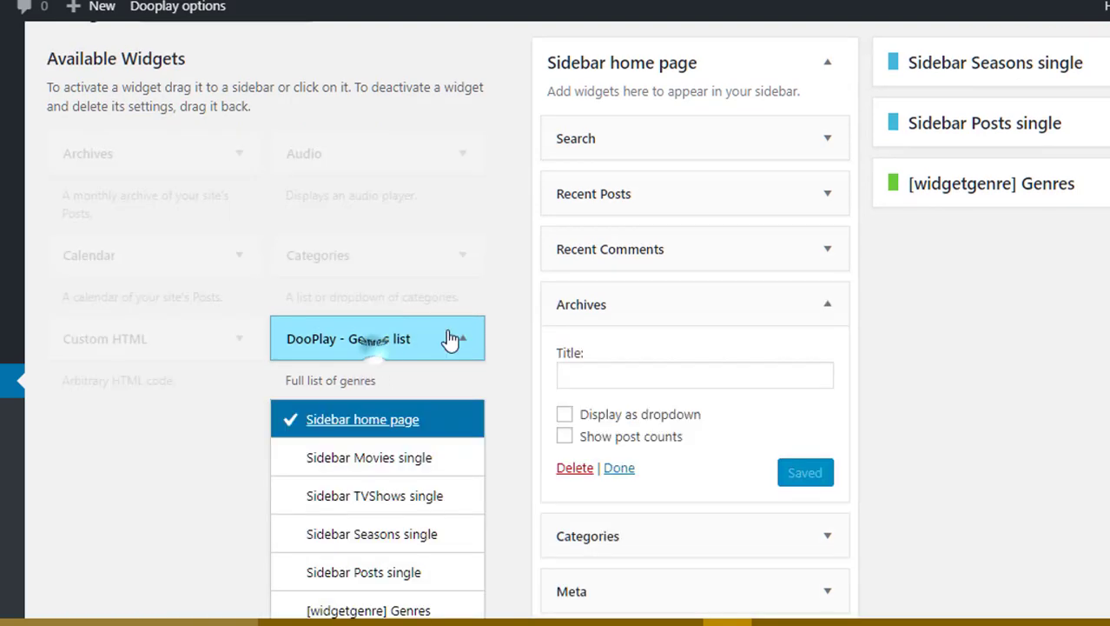
left_click_drag(450, 338, 682, 147)
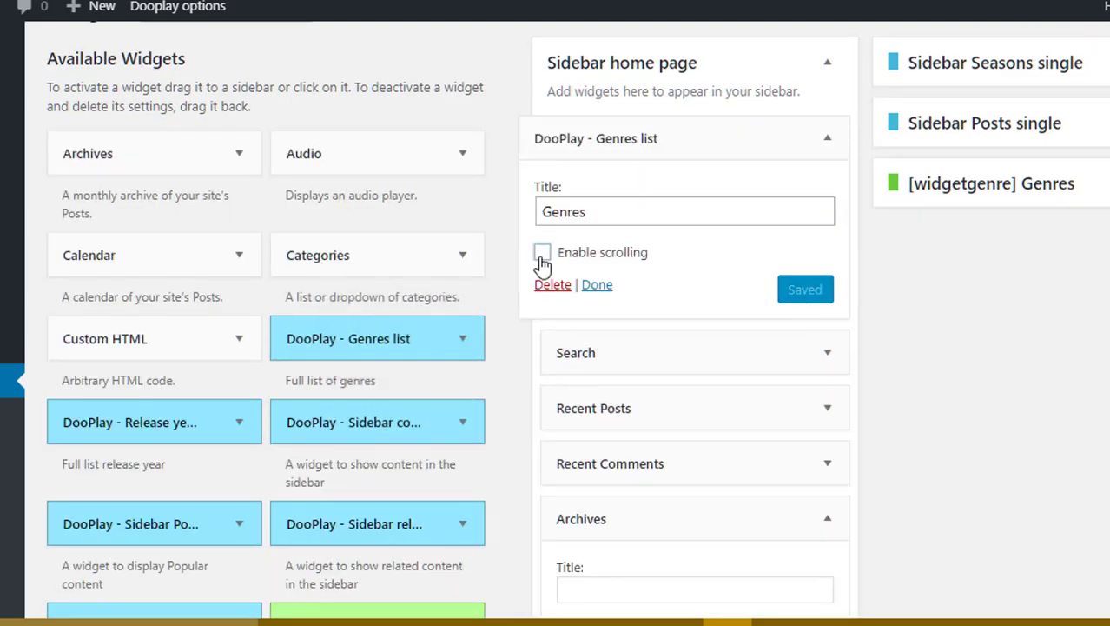
left_click(804, 292)
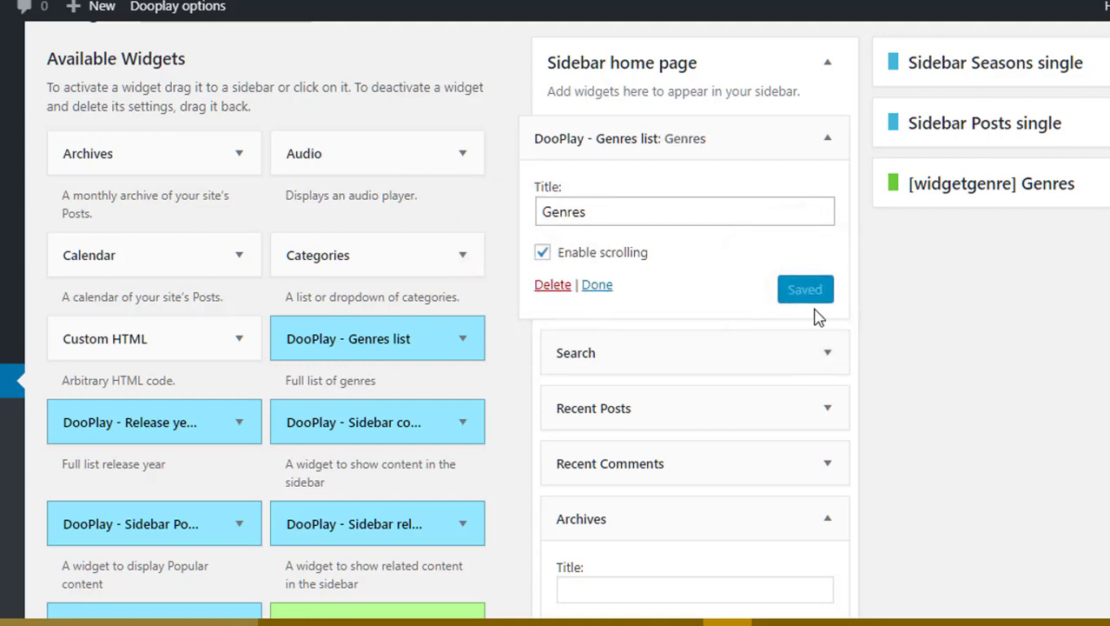
left_click(597, 286)
Step: Load the site's home page at demox.epizy.com and examine the scrolling Genres list in its sidebar
scroll(608, 191, "up", 1)
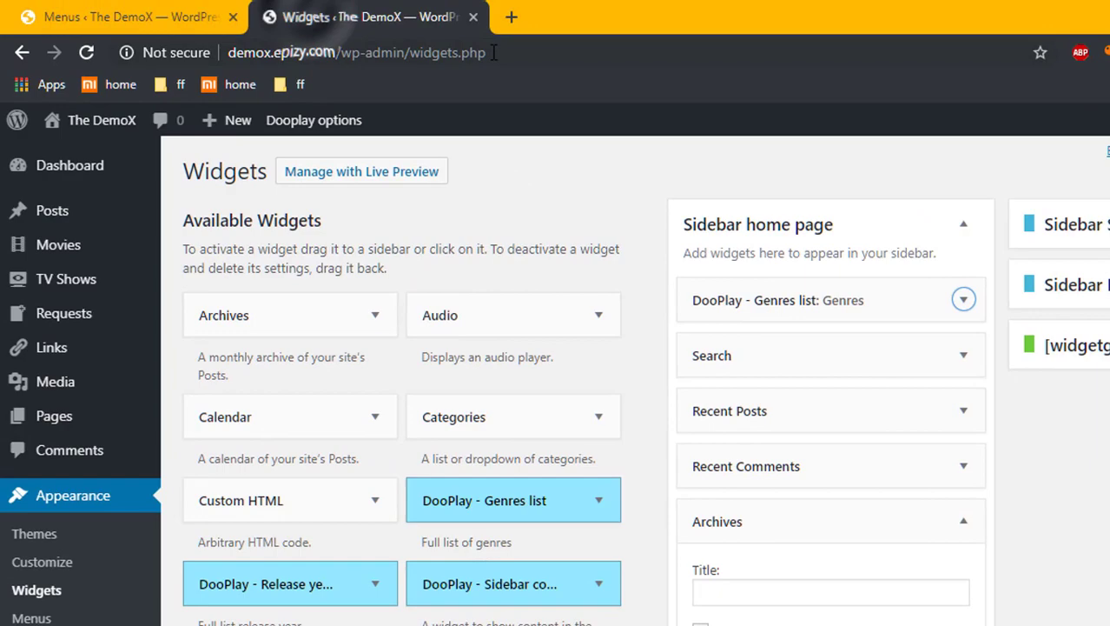
left_click(346, 52)
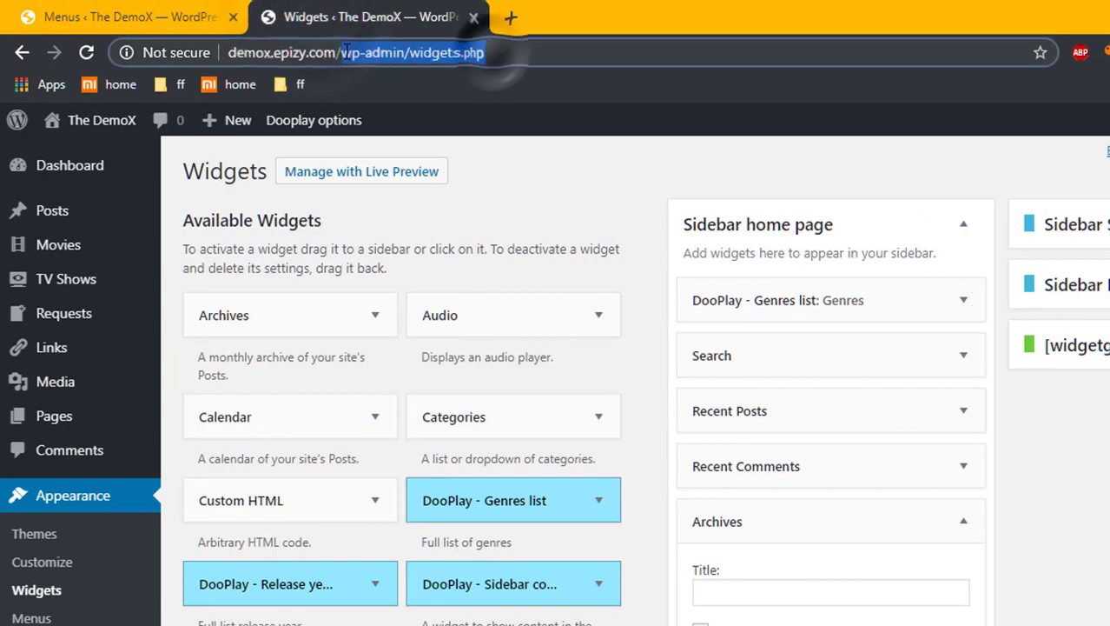
type("demox.epizy.com/")
key("Return")
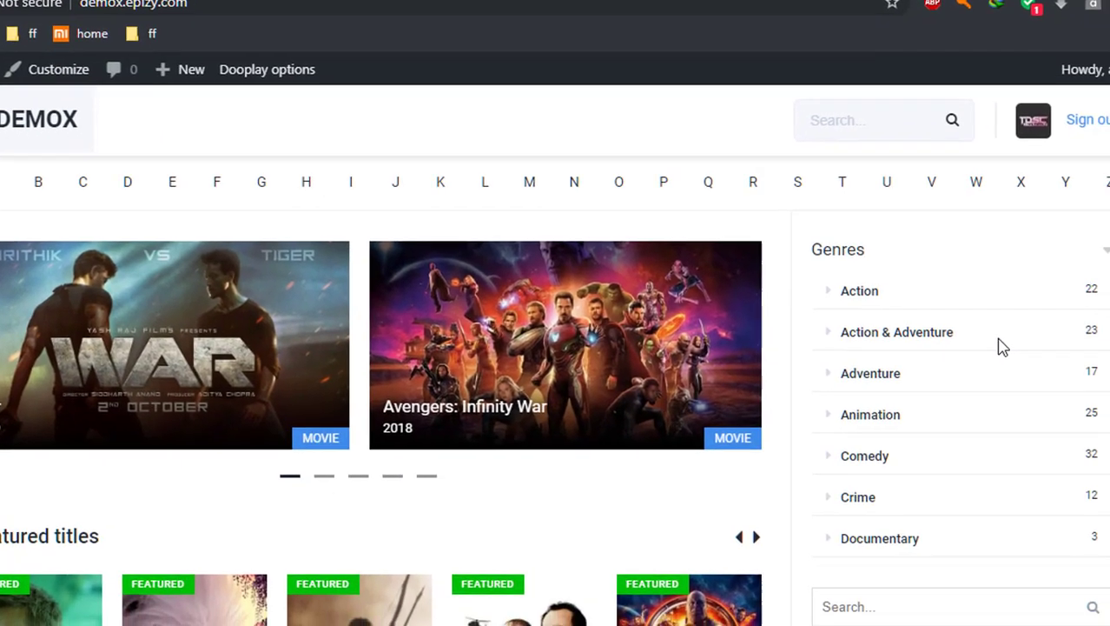
scroll(1048, 397, "down", 5)
scroll(1050, 399, "up", 3)
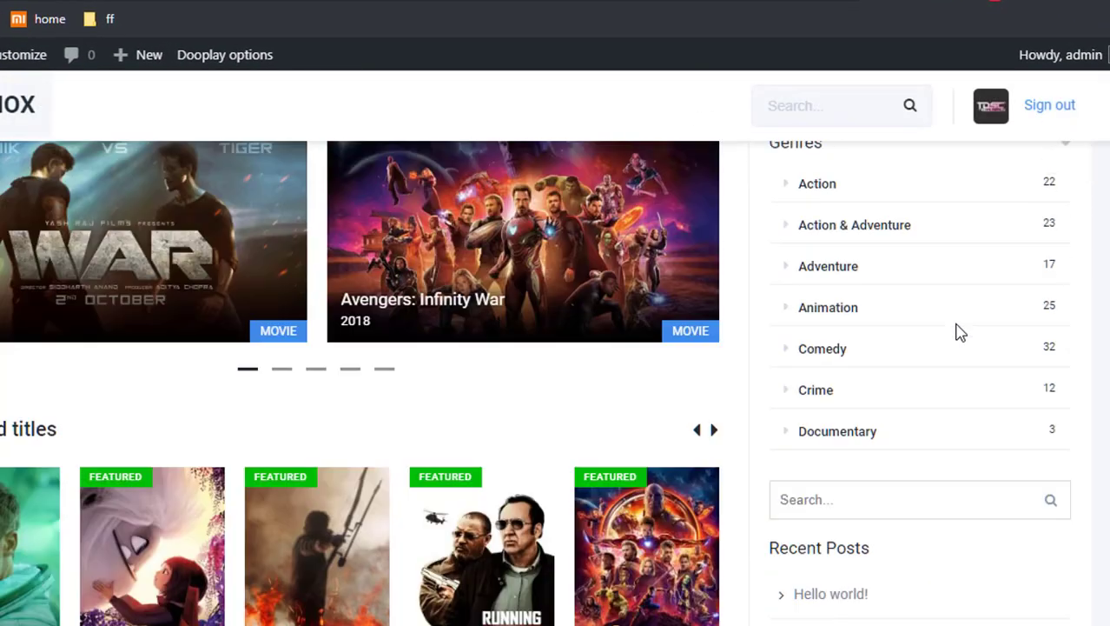
scroll(855, 303, "up", 1)
scroll(875, 349, "down", 8)
scroll(878, 352, "up", 3)
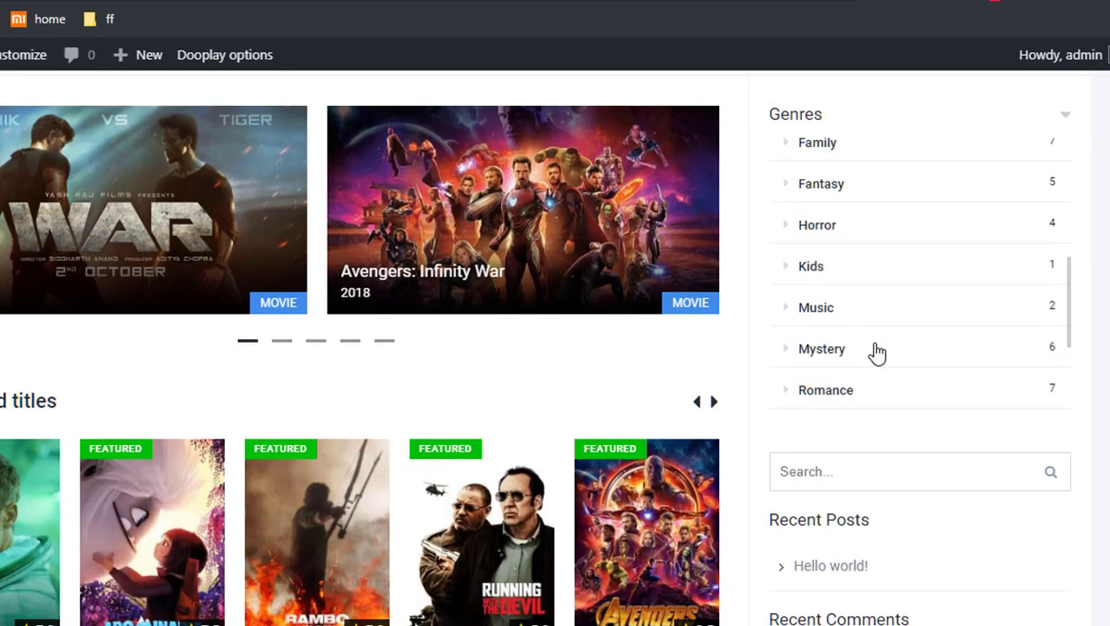
scroll(876, 350, "up", 5)
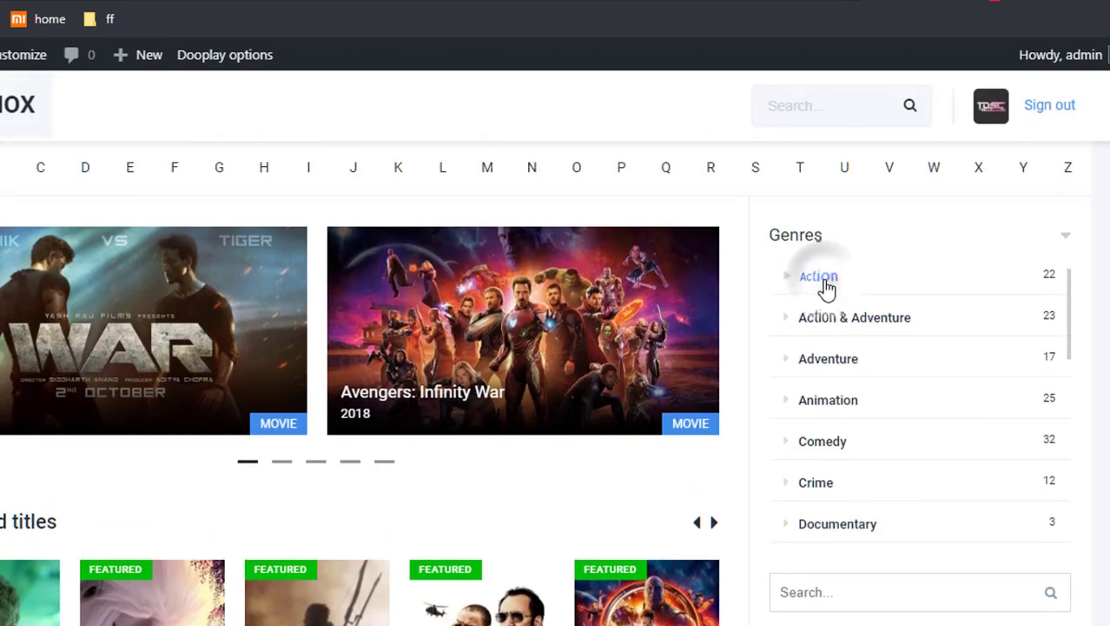
Step: Copy the Action genre page's address and add it to menu1 as a custom link with the text Latest
left_click(824, 279)
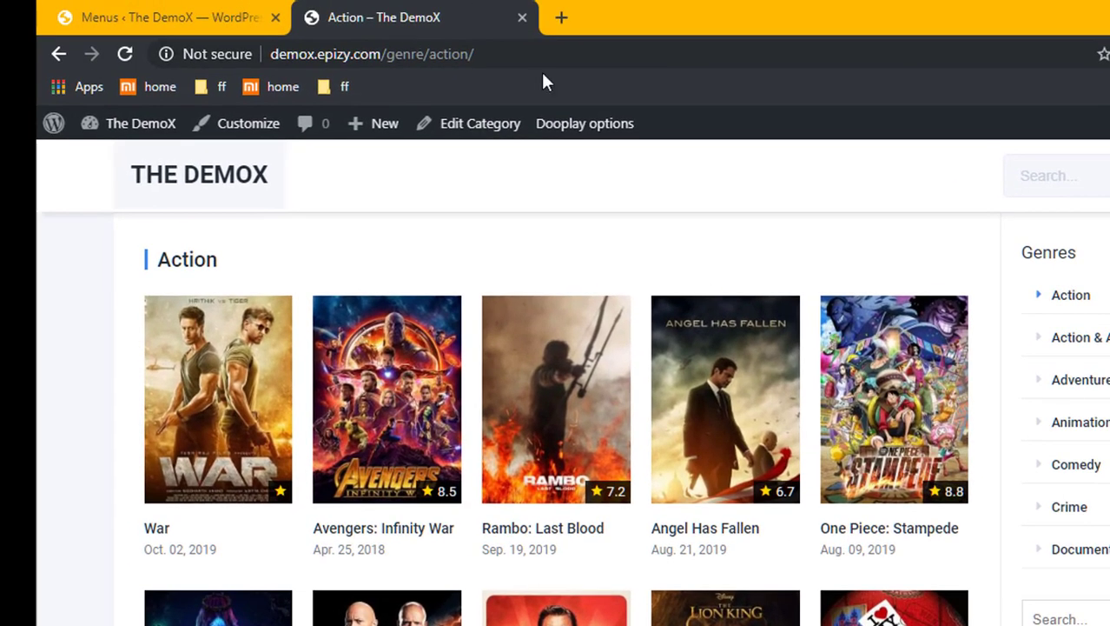
left_click(540, 61)
key("ctrl+c")
left_click(126, 13)
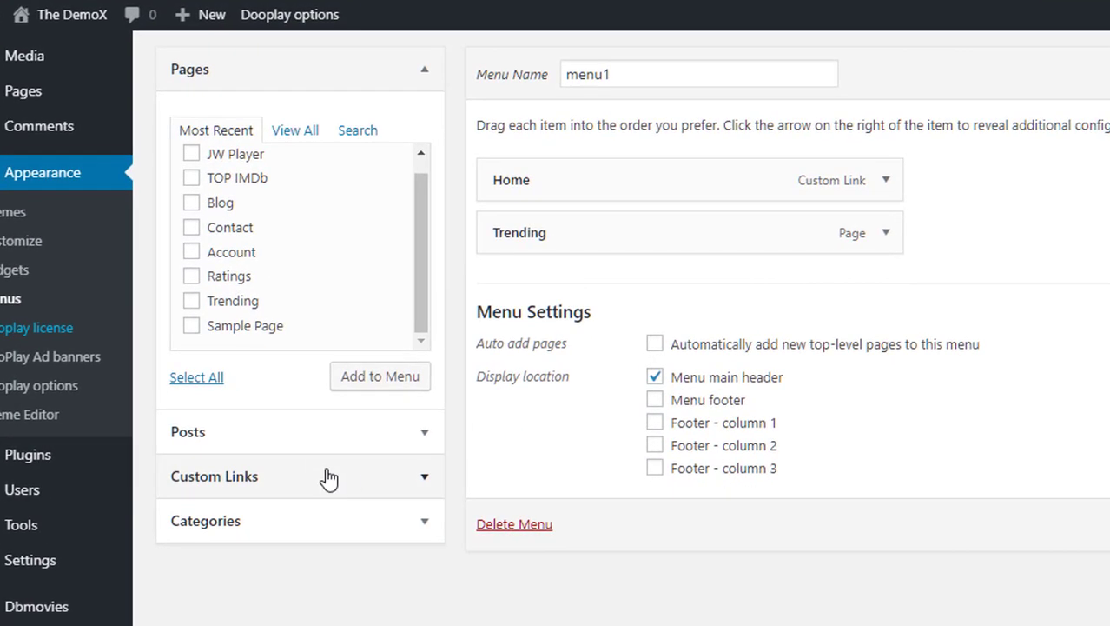
left_click(396, 585)
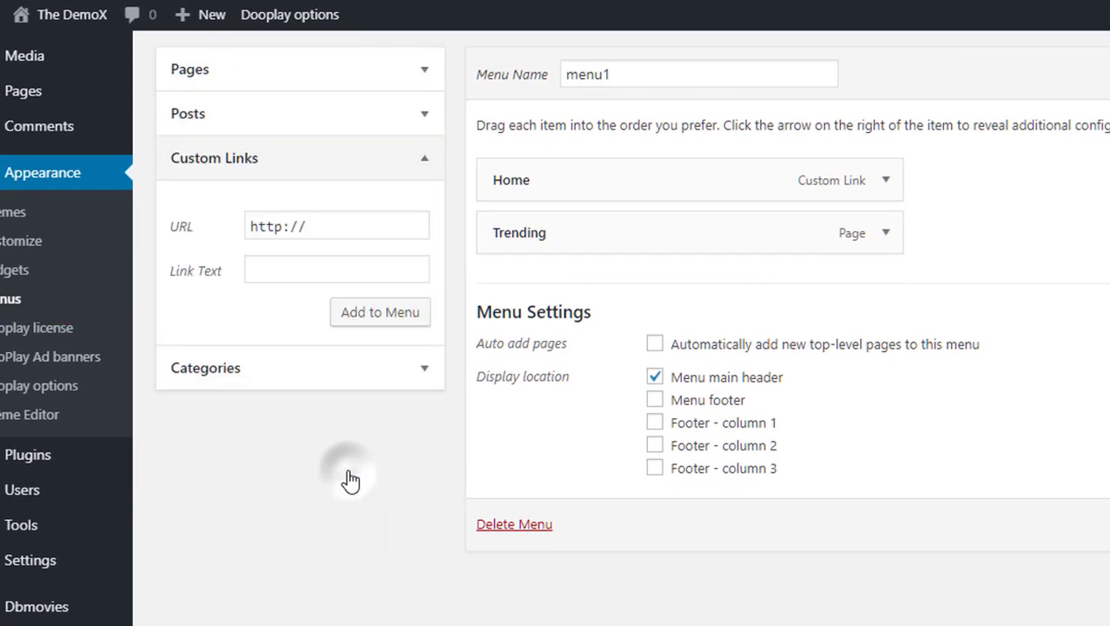
key("ctrl+v")
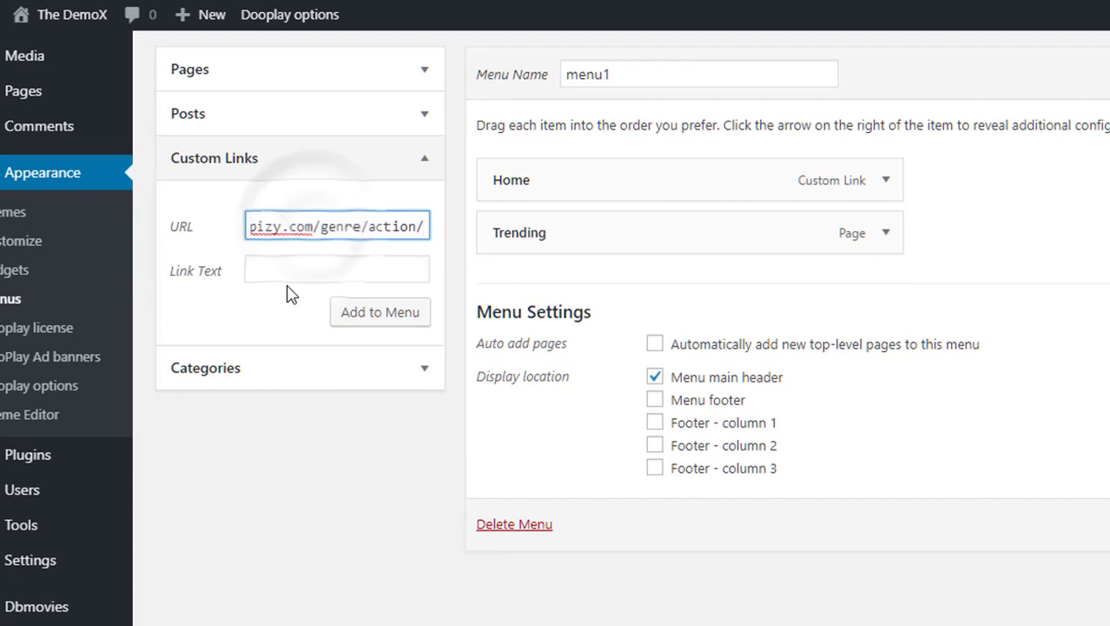
left_click(295, 272)
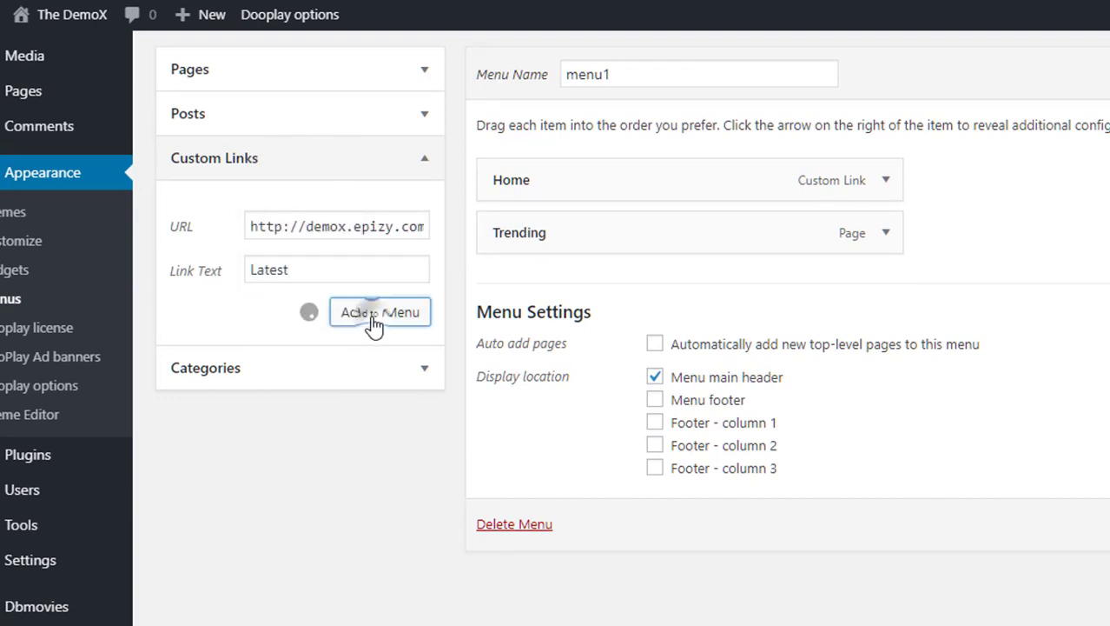
Step: Return to the site's admin dashboard and open the Widgets page
left_click(91, 18)
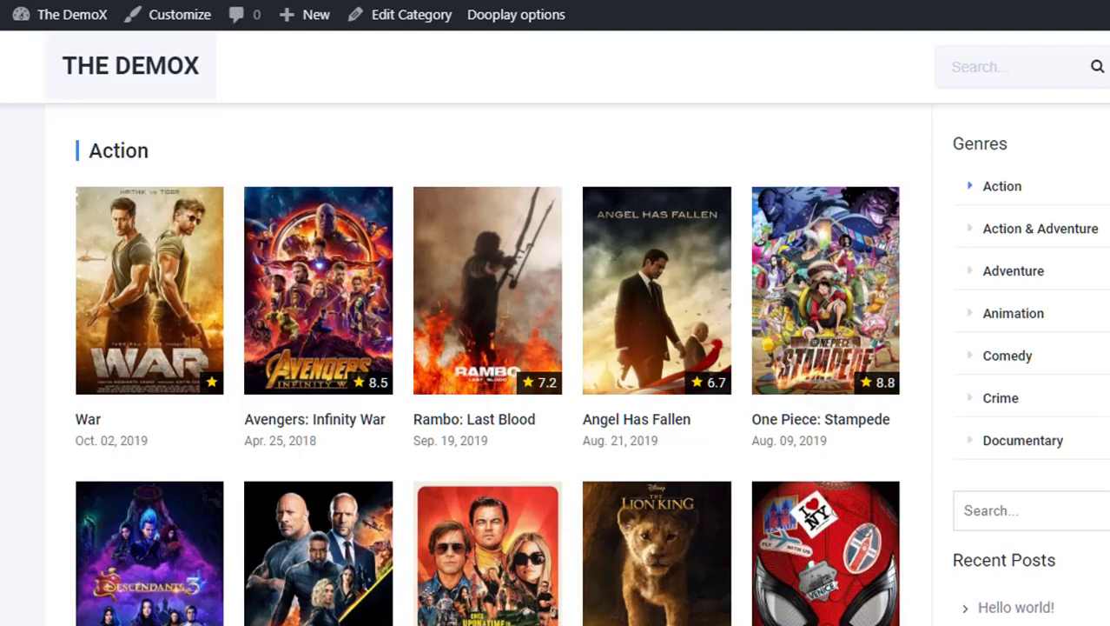
mouse_move(91, 19)
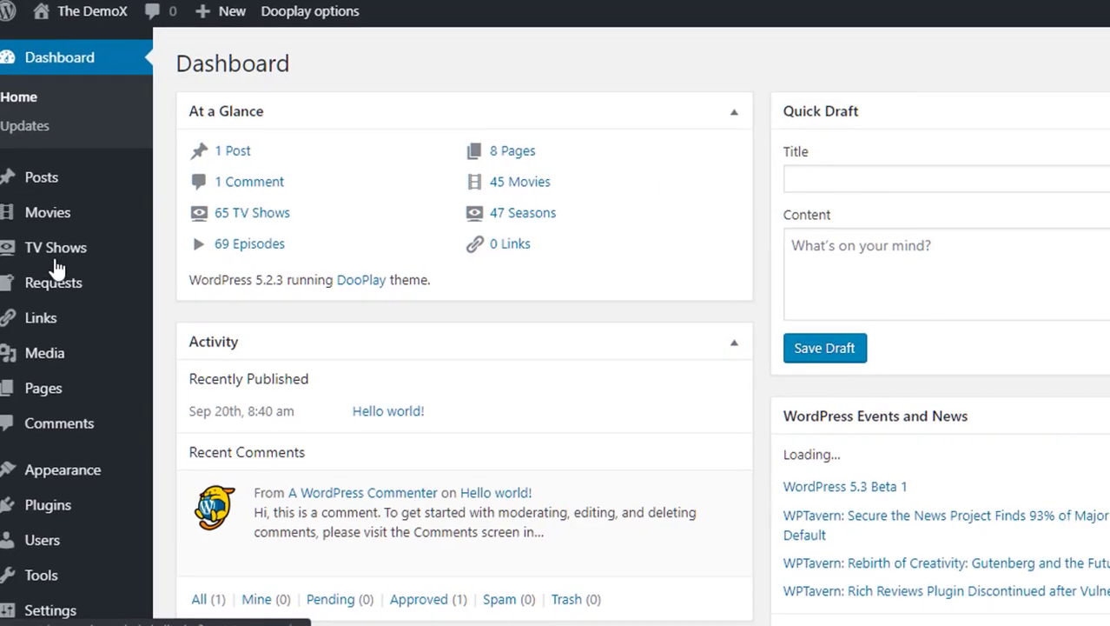
mouse_move(99, 466)
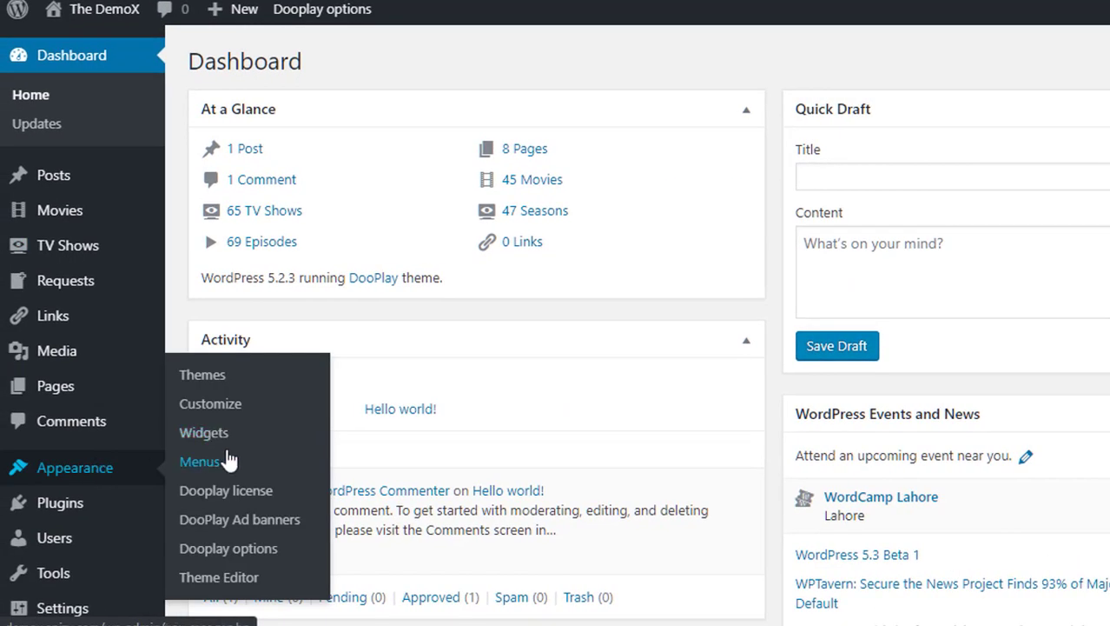
left_click(231, 432)
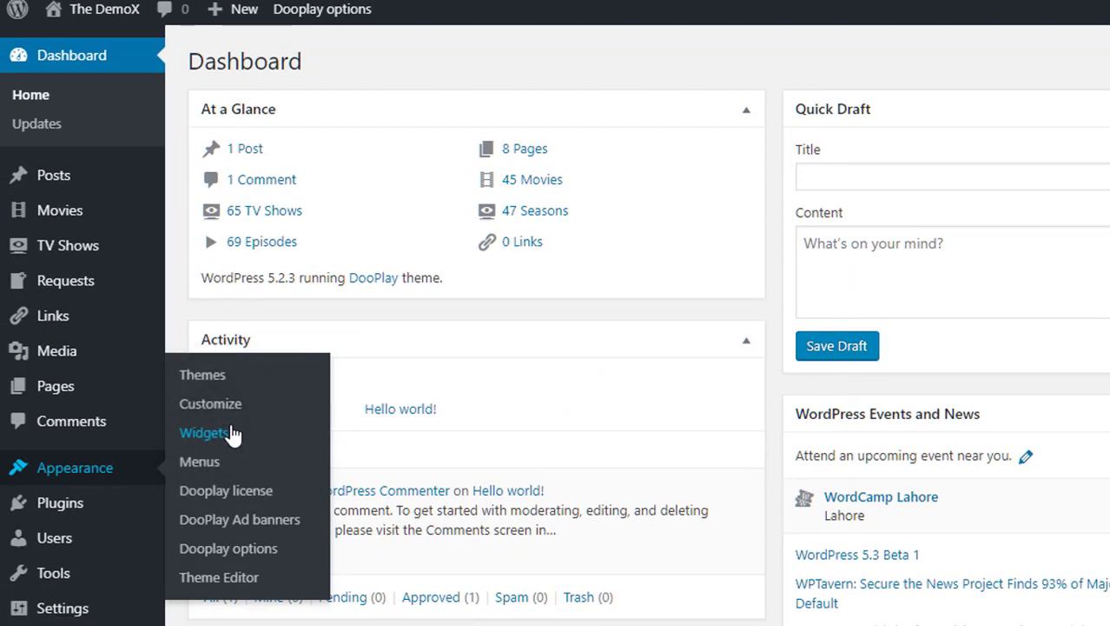
Step: Add the DooPlay Release year list widget below Genres in Sidebar home page, enable scrolling and save it
scroll(543, 403, "down", 2)
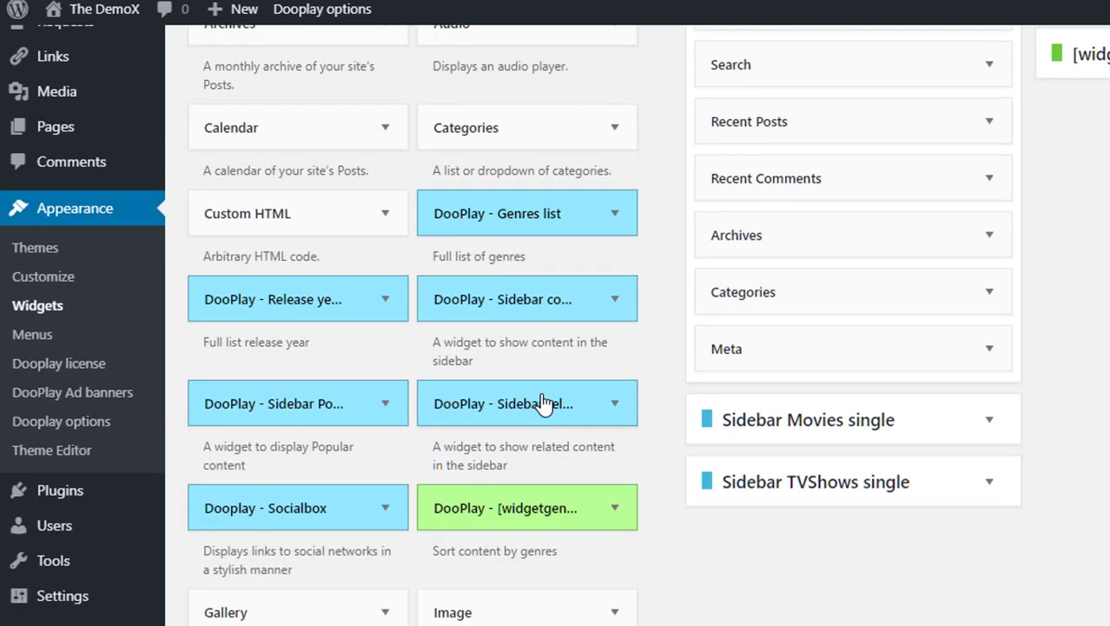
left_click(376, 296)
left_click(384, 297)
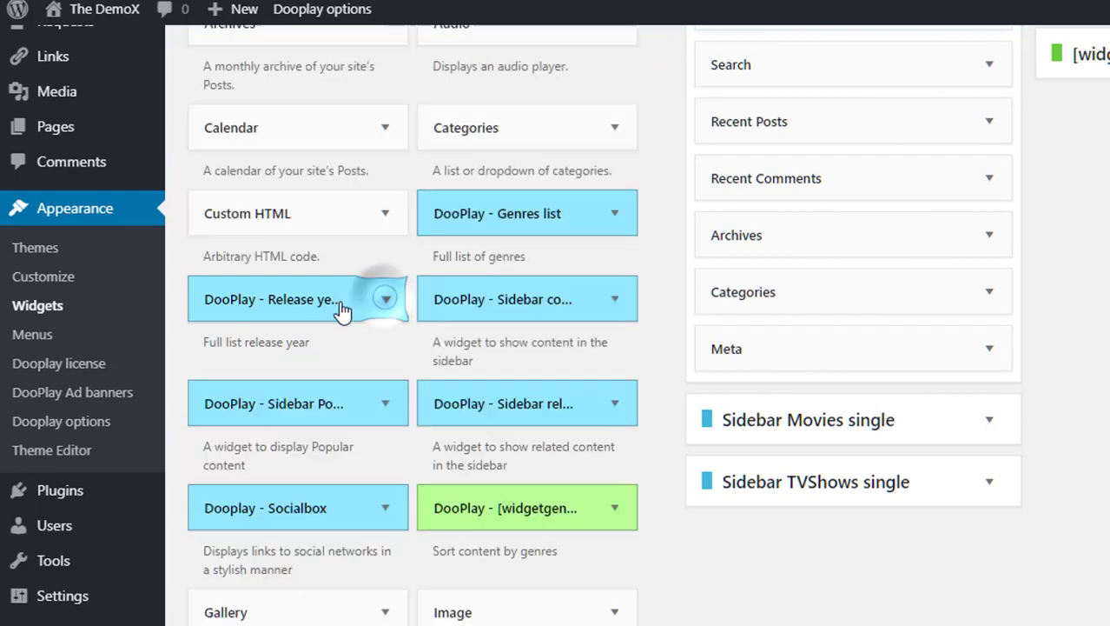
left_click_drag(343, 310, 865, 70)
scroll(793, 214, "up", 2)
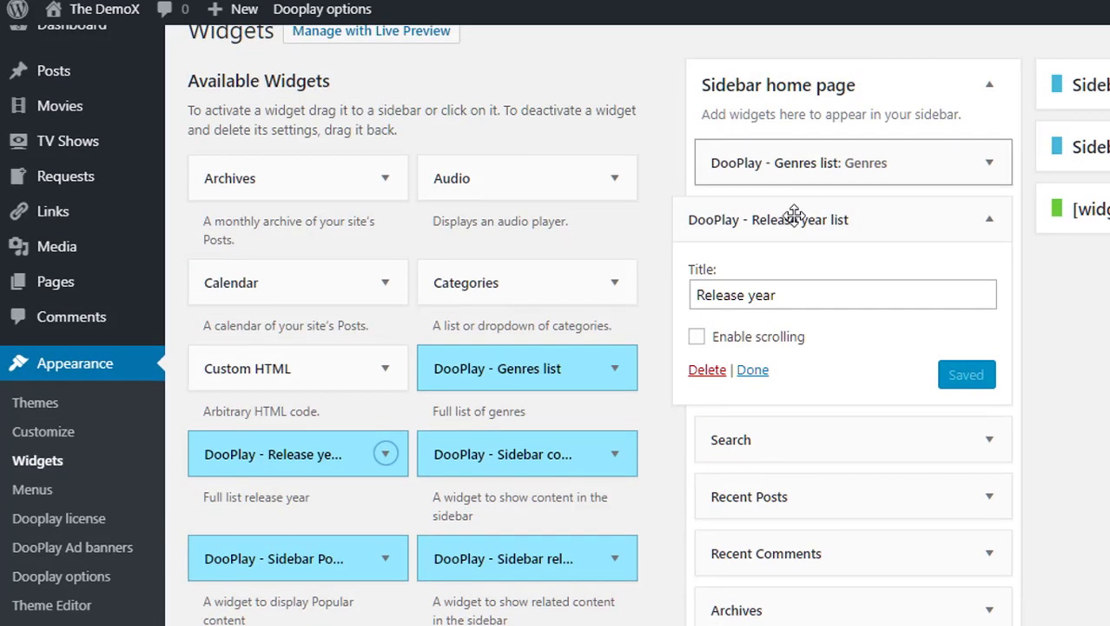
left_click(697, 336)
left_click(967, 374)
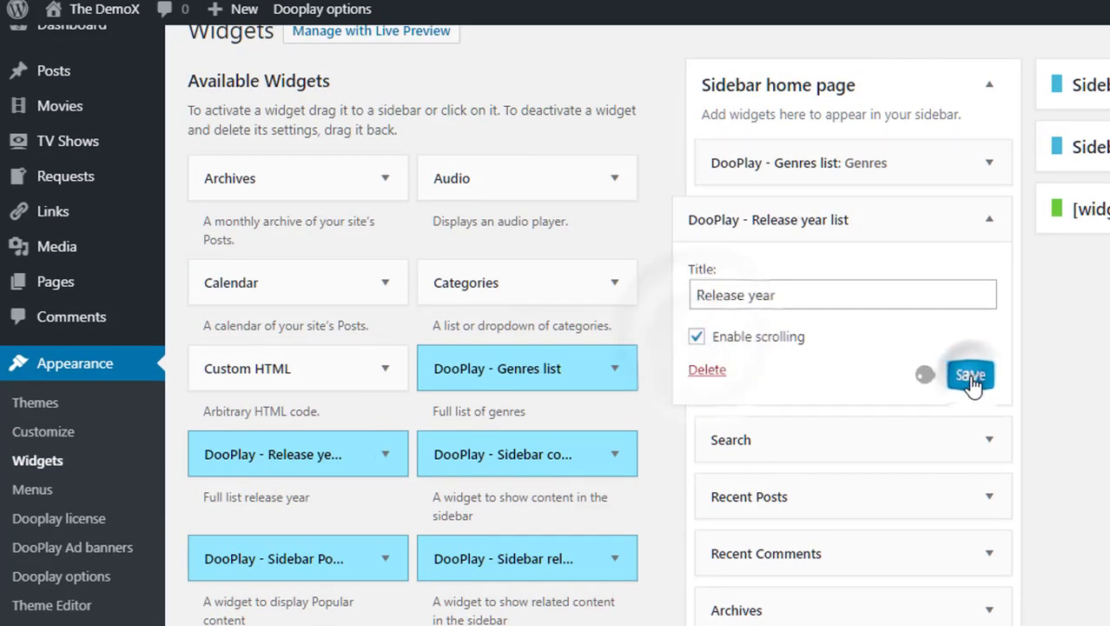
Step: Load the site's home page at demox.epizy.com and open the 2019 page from the Release year list in its sidebar
left_click(753, 369)
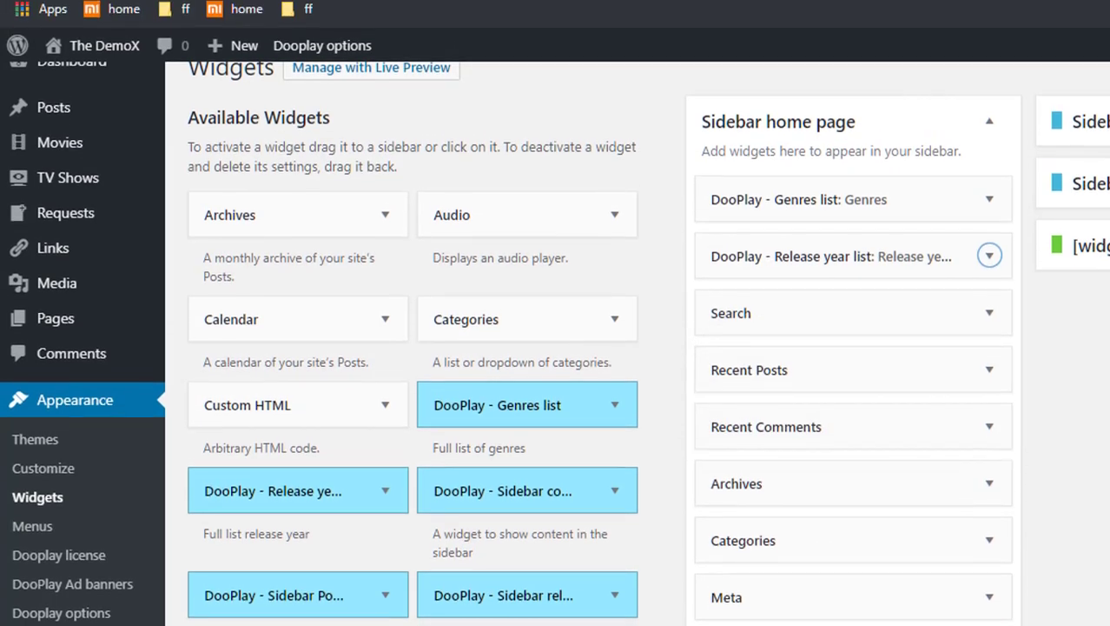
left_click_drag(498, 51, 358, 48)
key("BackSpace")
key("Return")
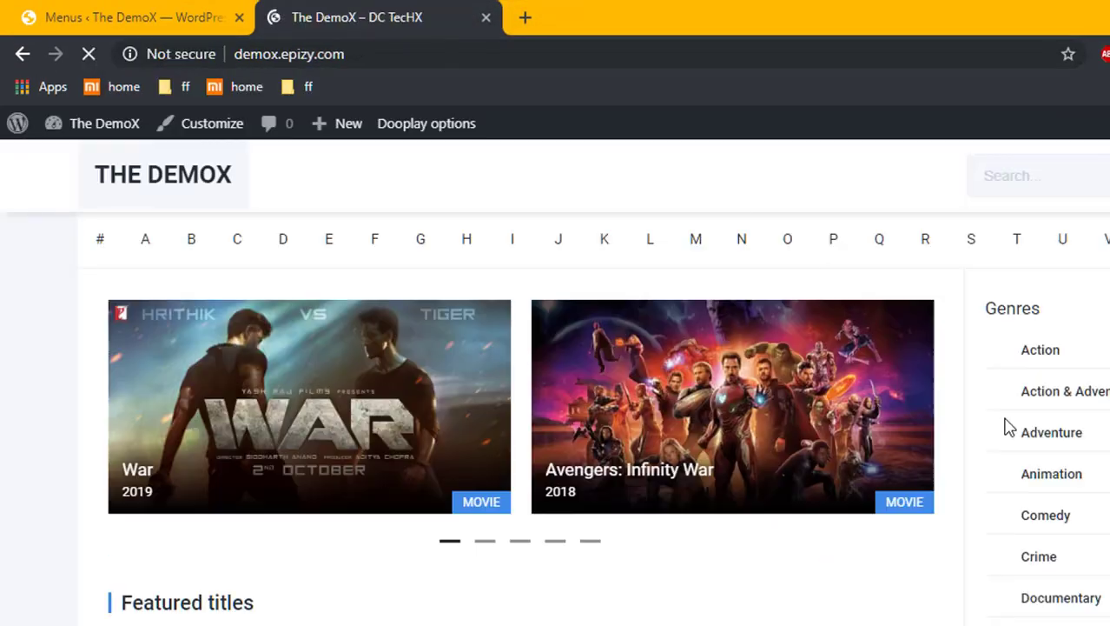
scroll(1004, 426, "down", 4)
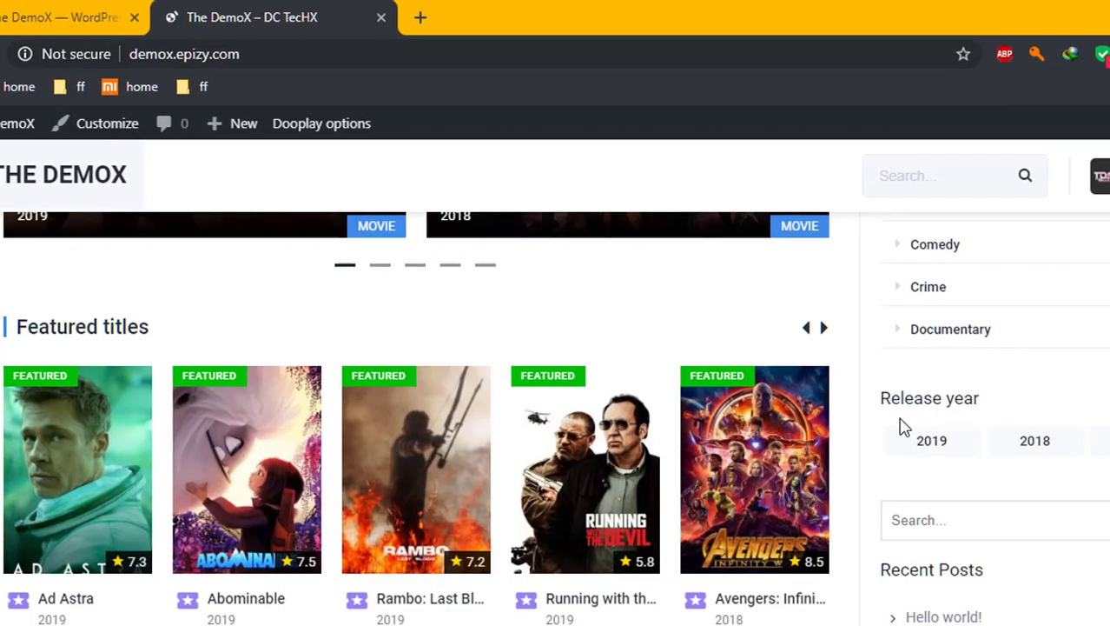
left_click(827, 384)
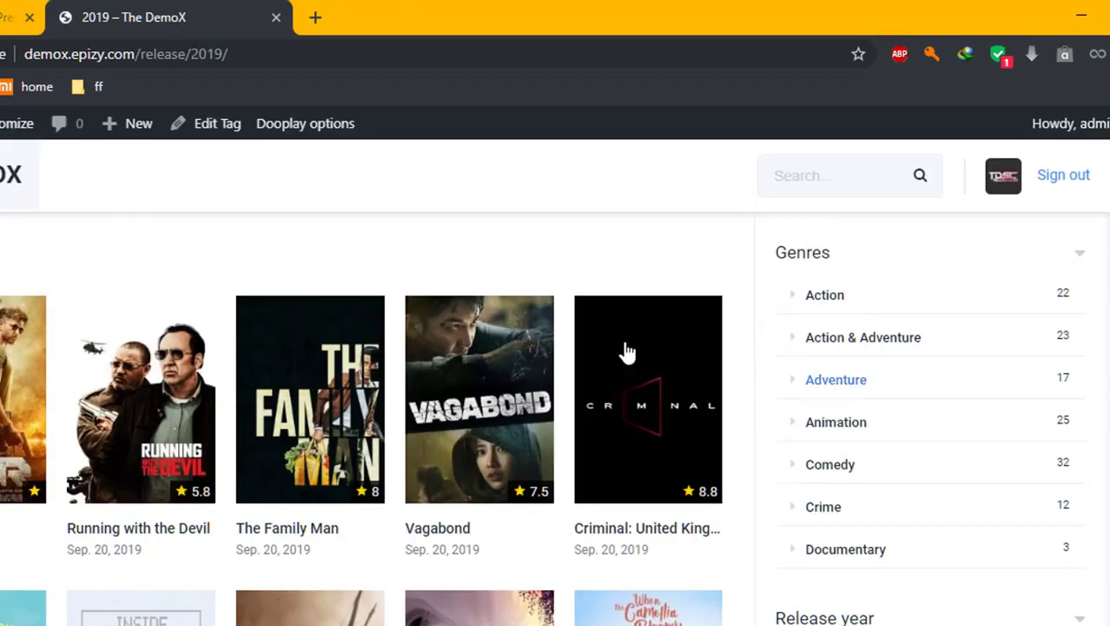
Step: Copy the 2019 release page's address and add it to menu1 as a custom link with the text Latest
left_click(284, 61)
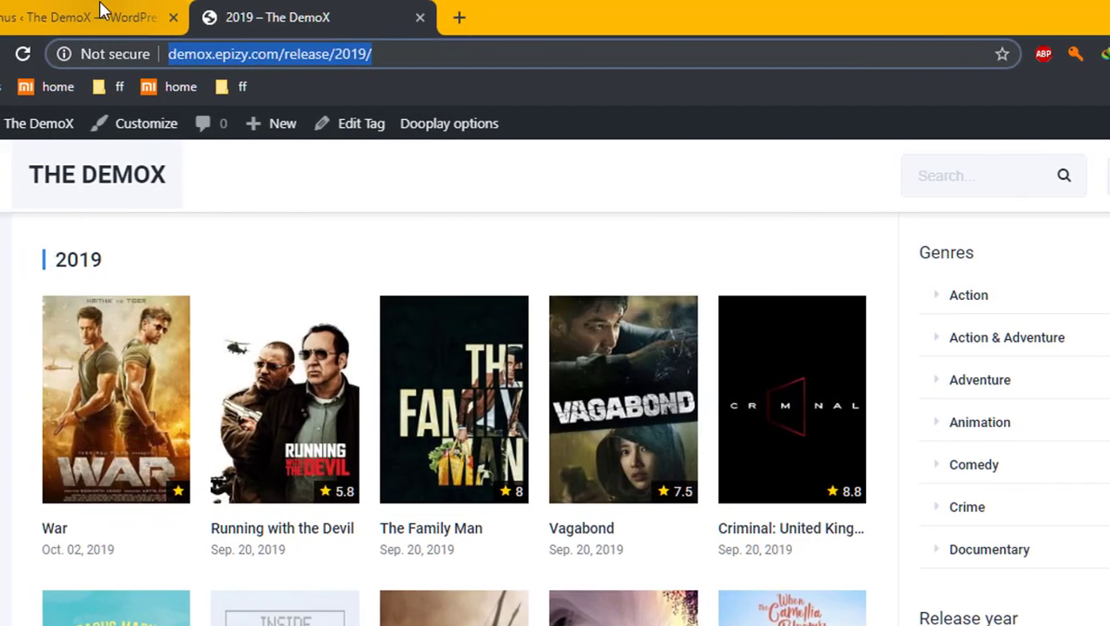
left_click(13, 17)
left_click_drag(300, 335, 201, 326)
key("ctrl+v")
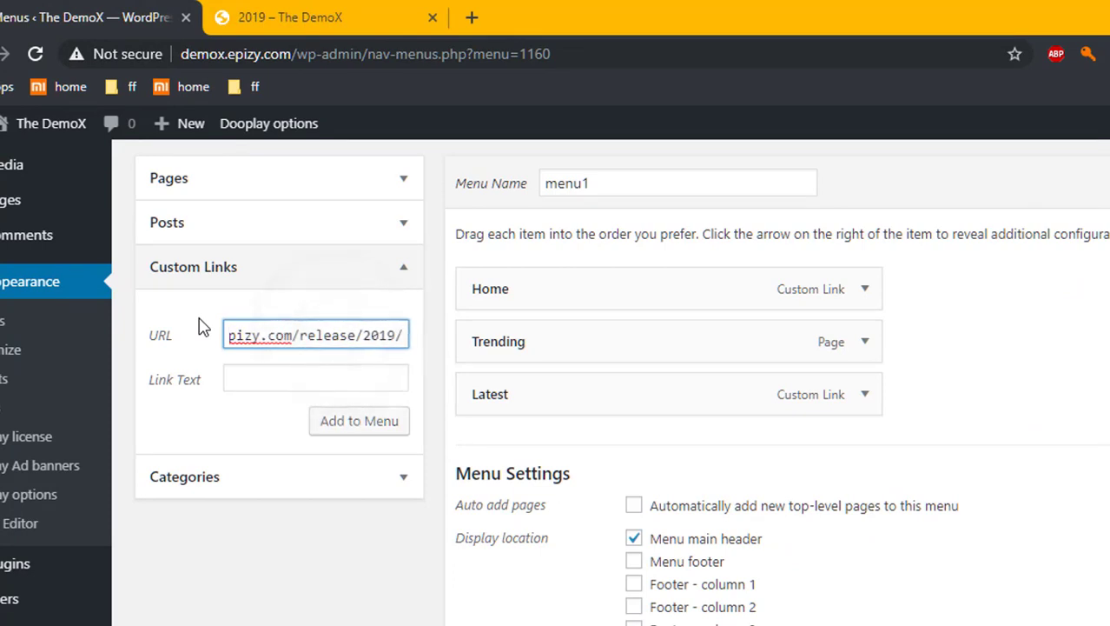
left_click(335, 380)
type("Lat")
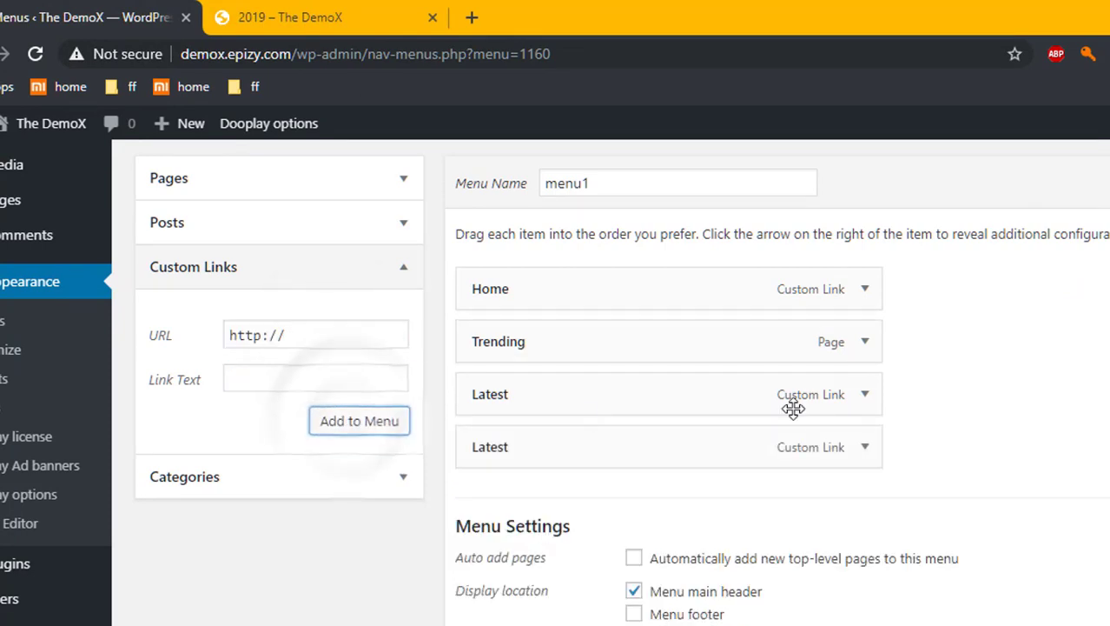
Step: Change the navigation label of the menu item linking to the action genre page to Action and save menu1
left_click(866, 396)
double_click(577, 519)
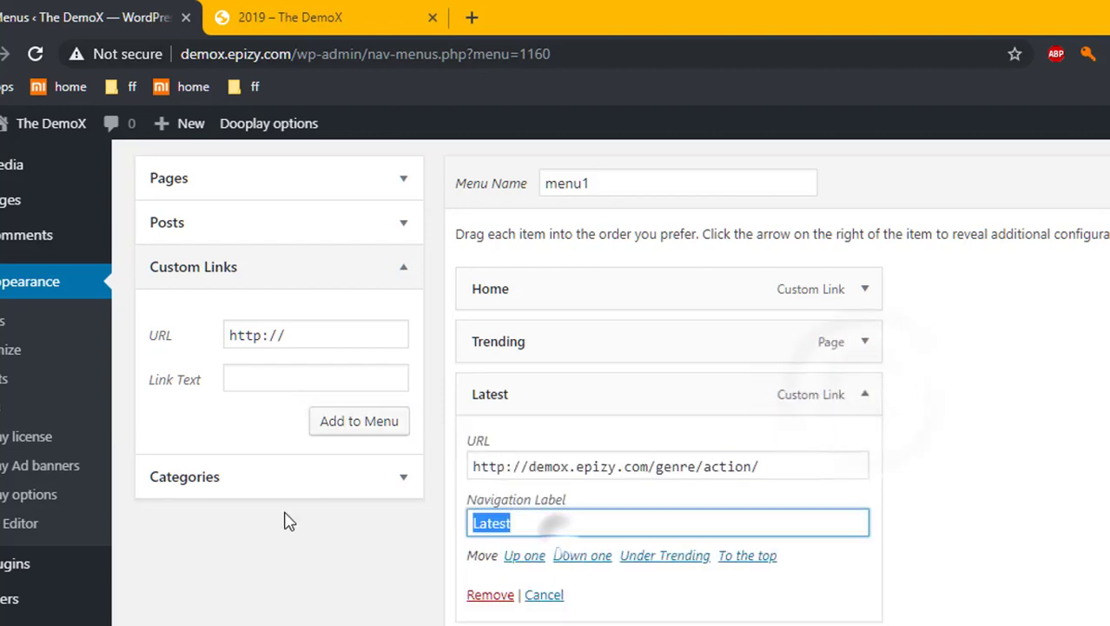
type("Action")
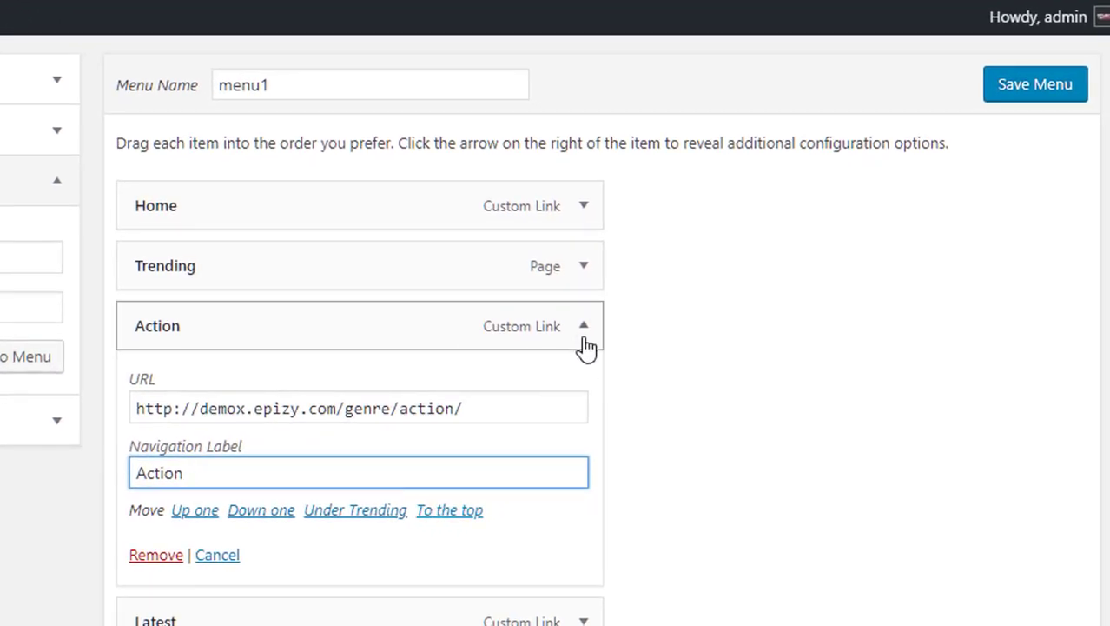
left_click(586, 346)
left_click(1018, 100)
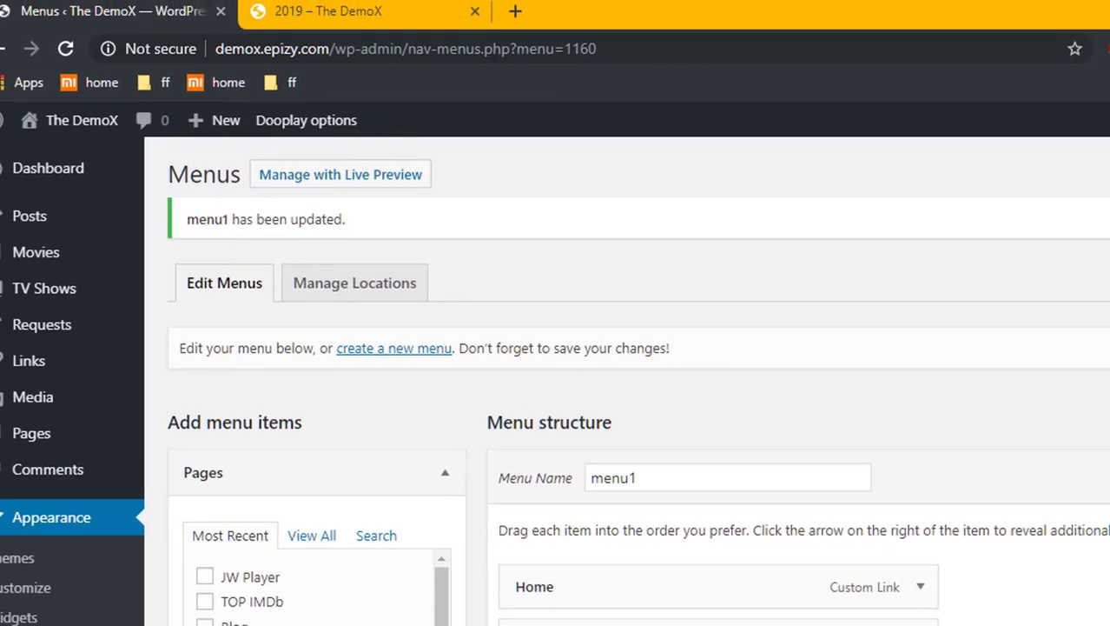
Step: Open the theme's menu location assignments and save them with menu1 assigned to Menu main header
scroll(556, 391, "down", 5)
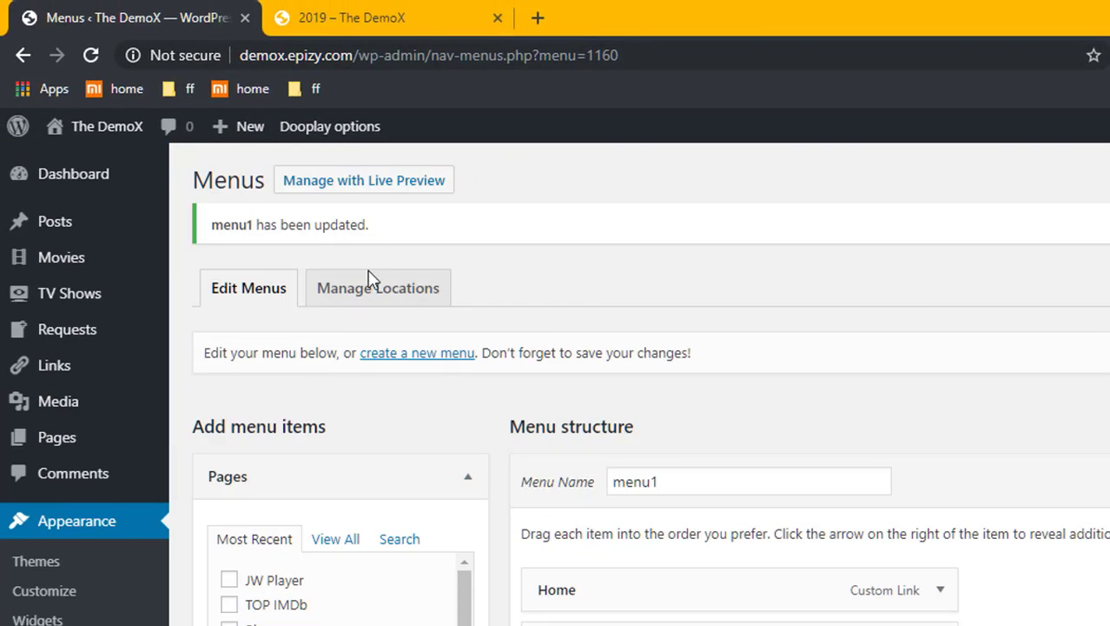
left_click(368, 285)
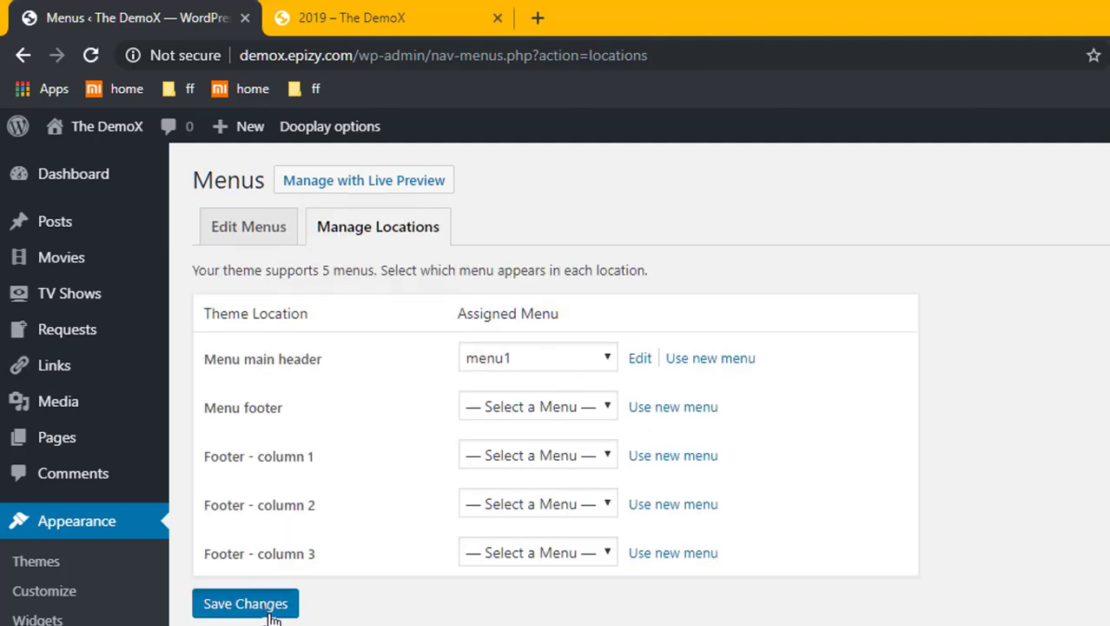
left_click(269, 613)
left_click(529, 417)
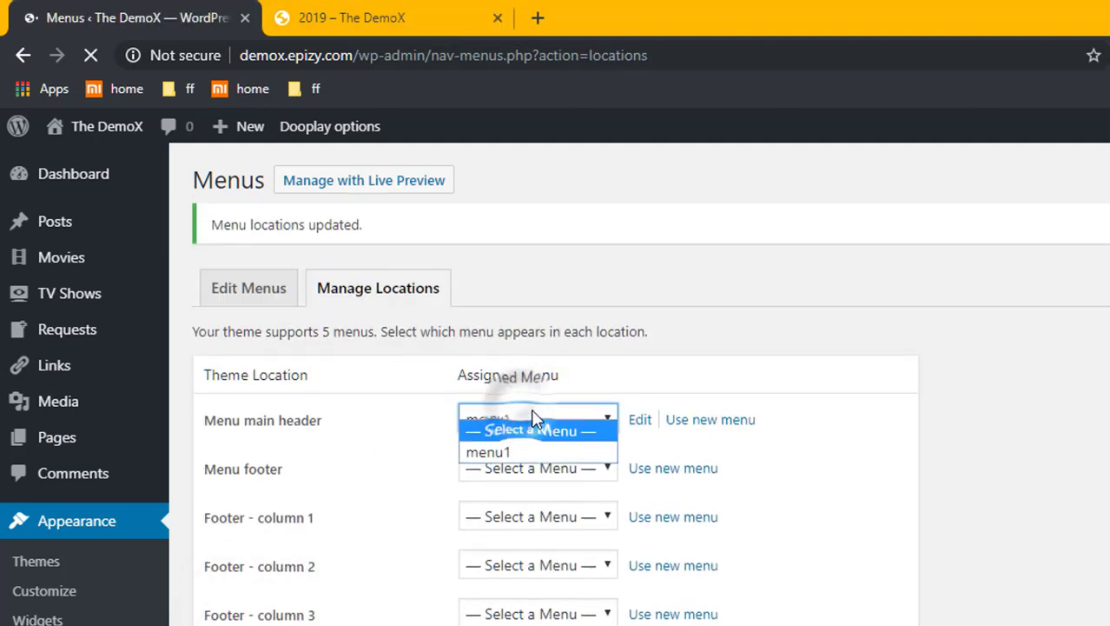
left_click(356, 467)
Step: Reload the site and check the pages behind the header menu's Action, Latest, Trending and Home links
key("ctrl+Tab")
left_click(90, 55)
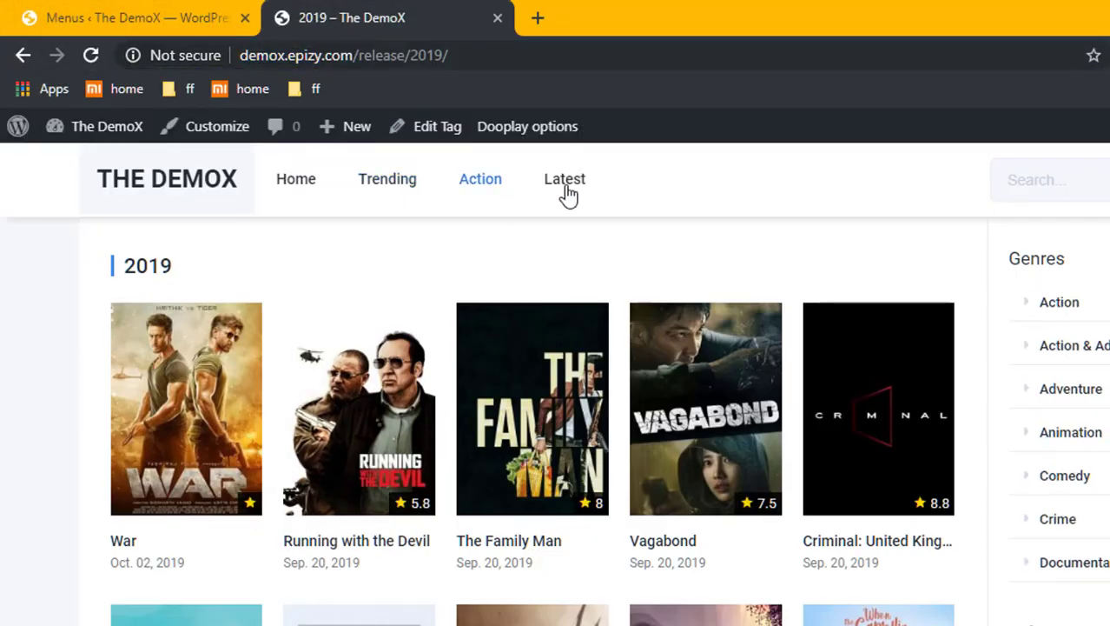
left_click(472, 180)
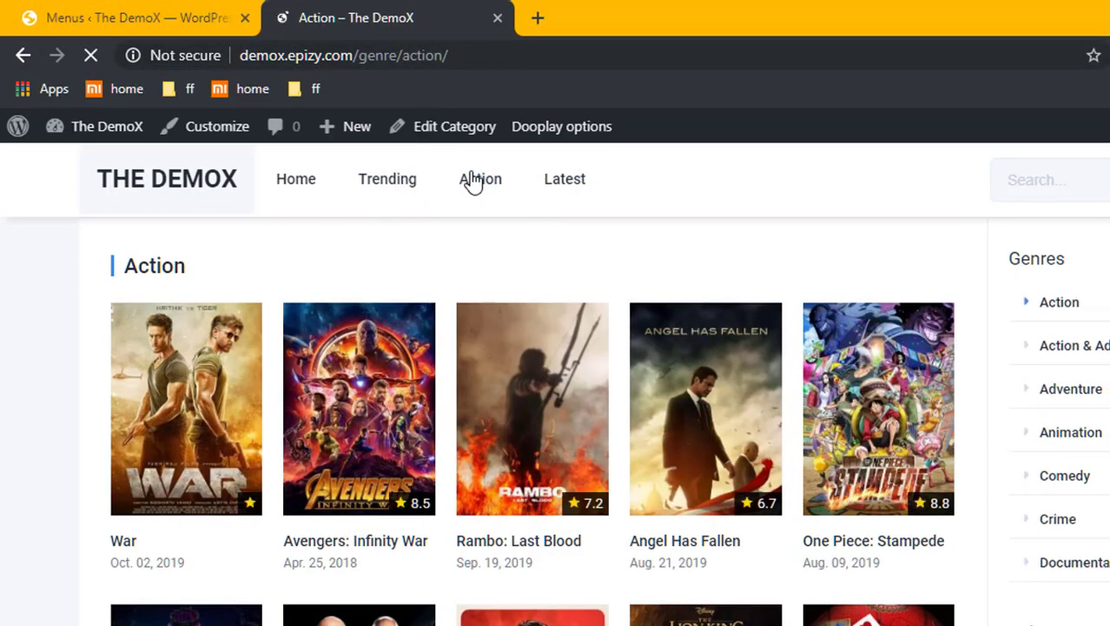
scroll(608, 298, "down", 3)
scroll(605, 299, "down", 5)
scroll(602, 300, "up", 8)
left_click(538, 178)
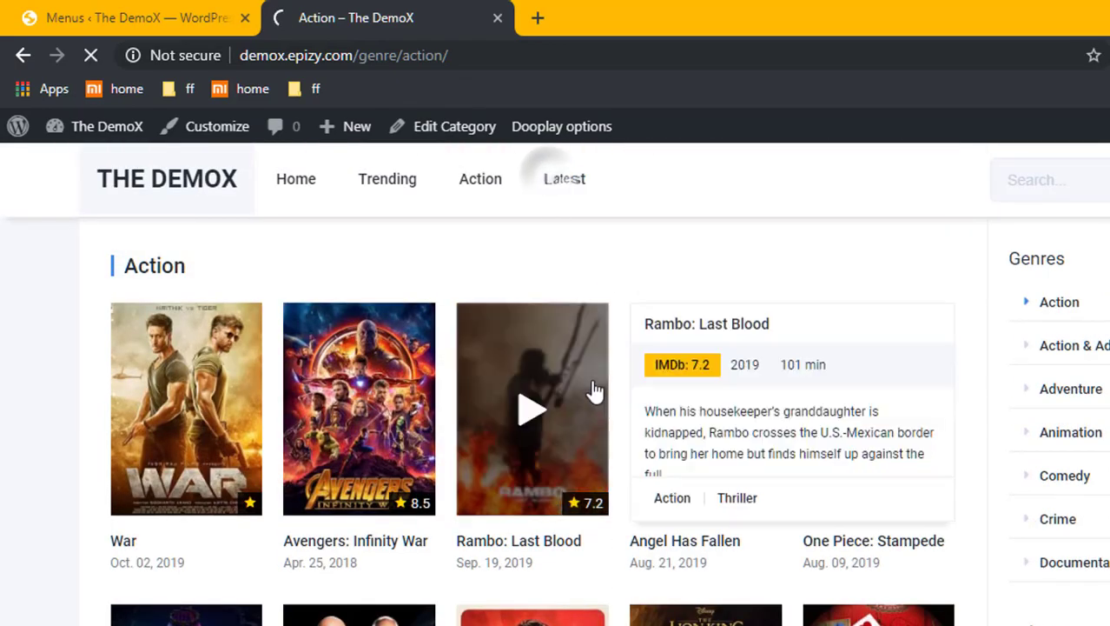
scroll(590, 391, "down", 7)
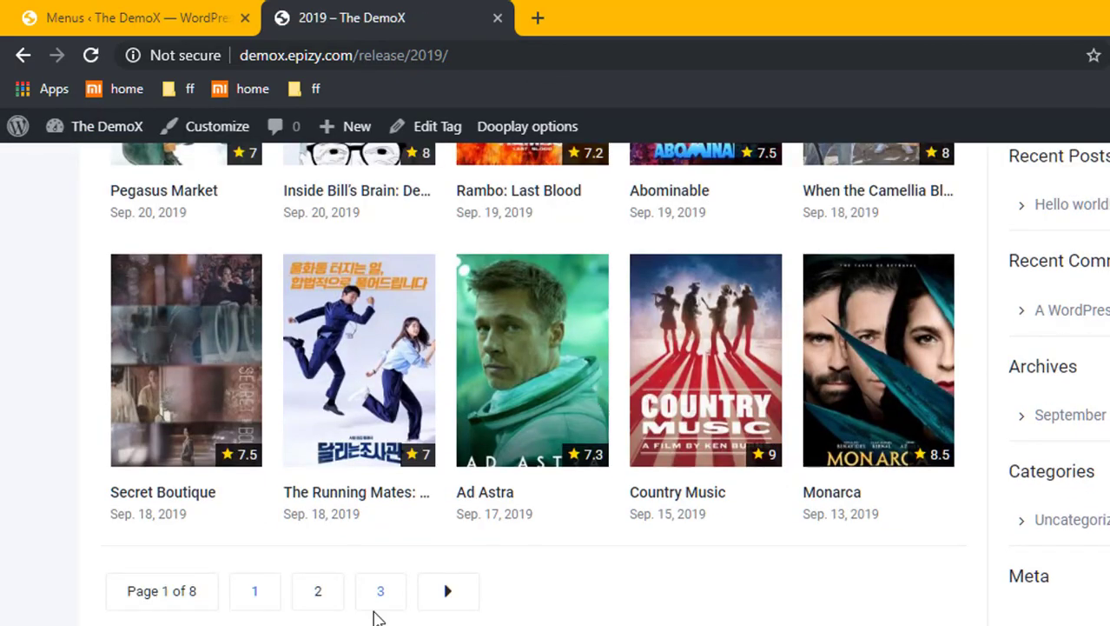
scroll(532, 382, "up", 8)
left_click(290, 182)
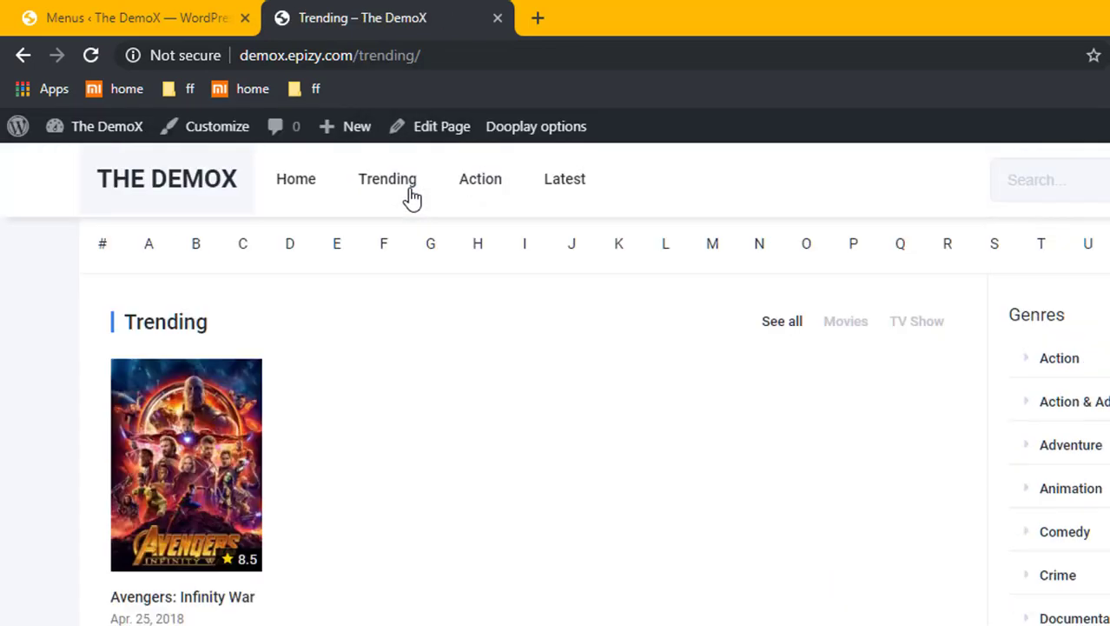
left_click(318, 192)
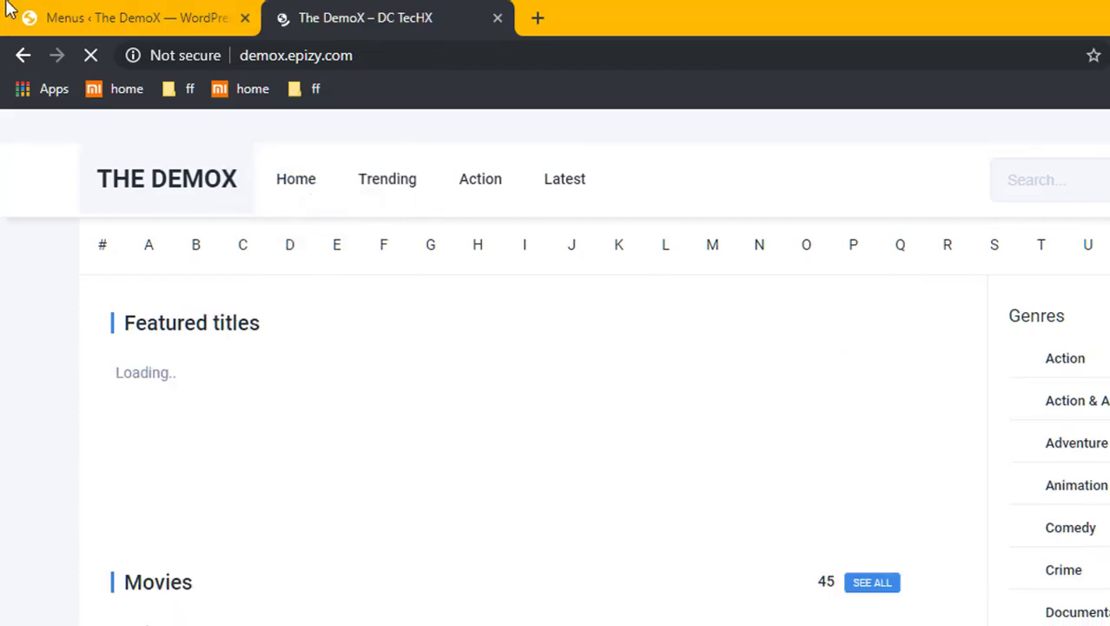
Step: Return to the admin's menu editor and create a new menu named menu2
left_click(121, 16)
left_click(261, 292)
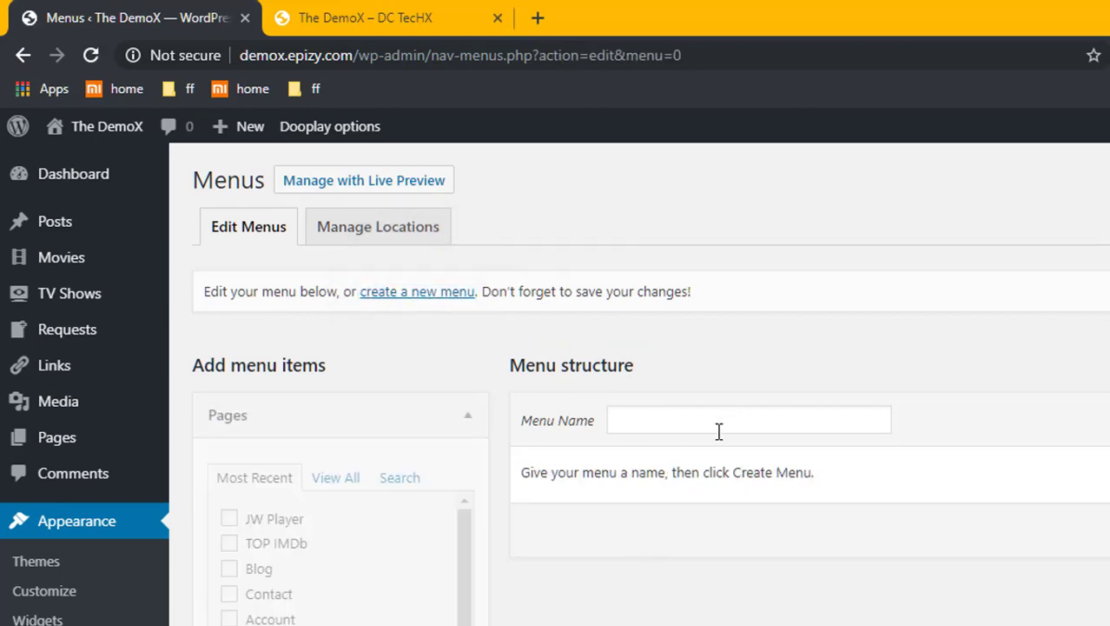
scroll(718, 430, "down", 3)
scroll(718, 434, "up", 3)
left_click(718, 426)
left_click(708, 460)
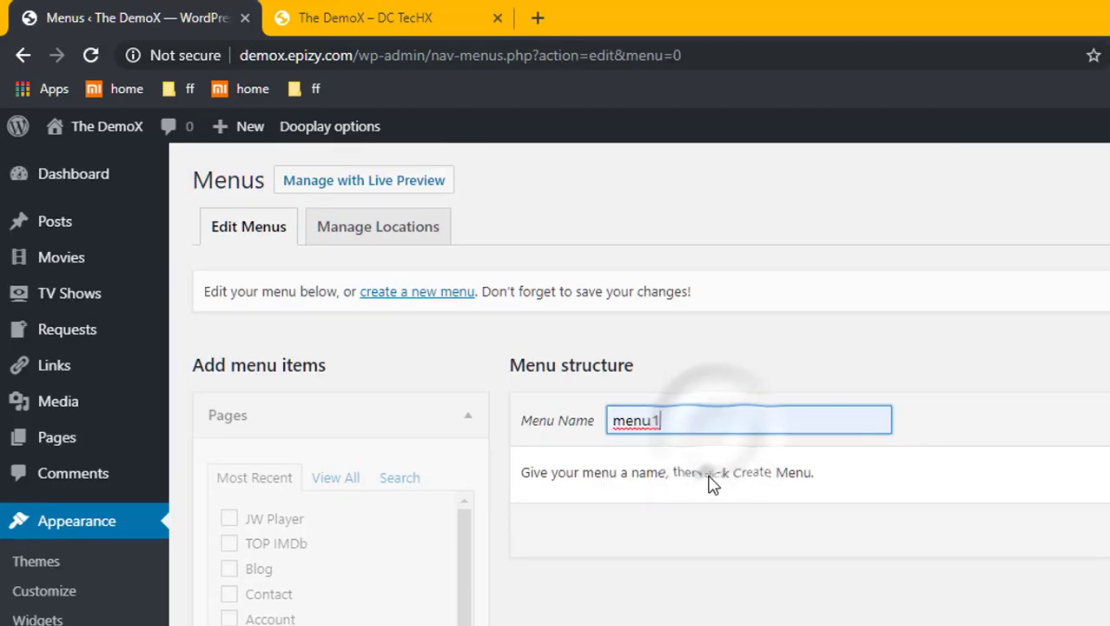
key("BackSpace")
type("2")
left_click(1109, 419)
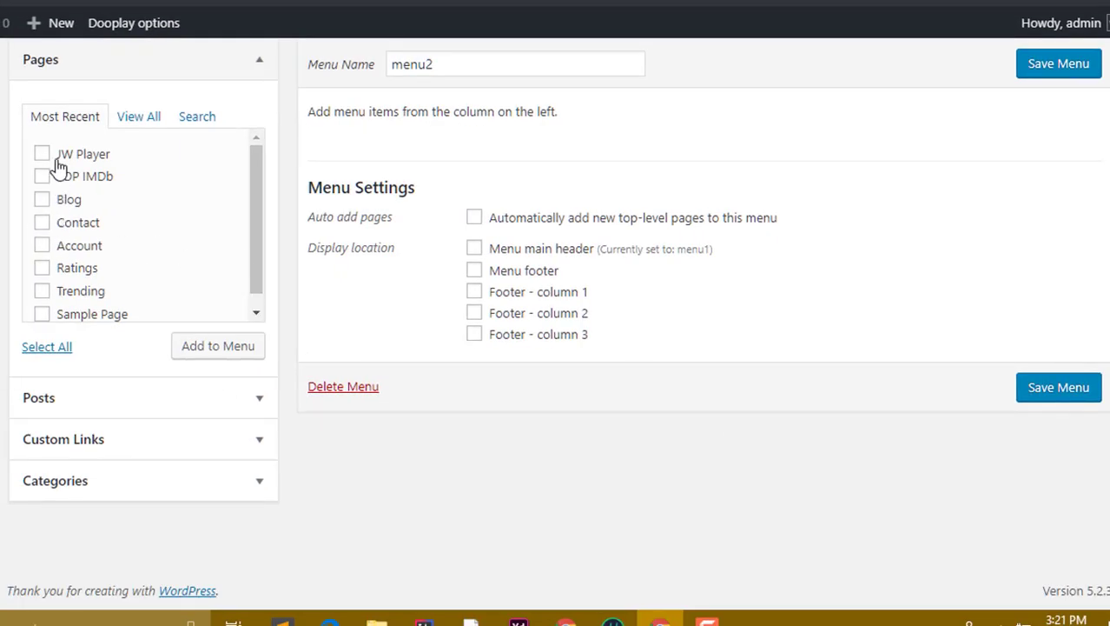
Step: Add the Contact page to menu2 and save the menu
left_click(213, 347)
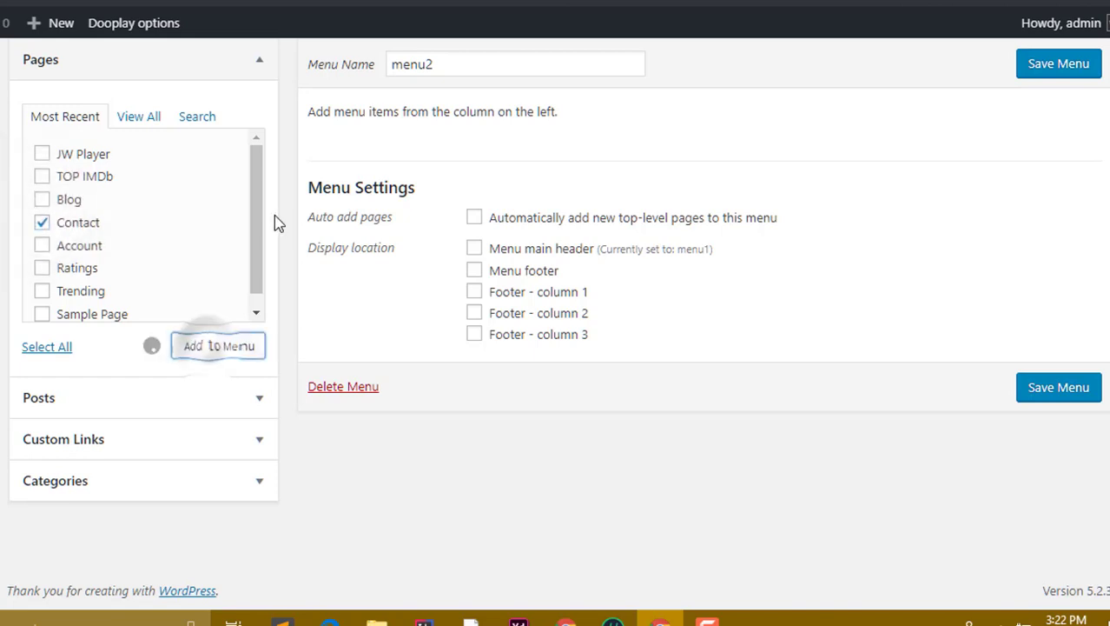
left_click_drag(256, 237, 258, 252)
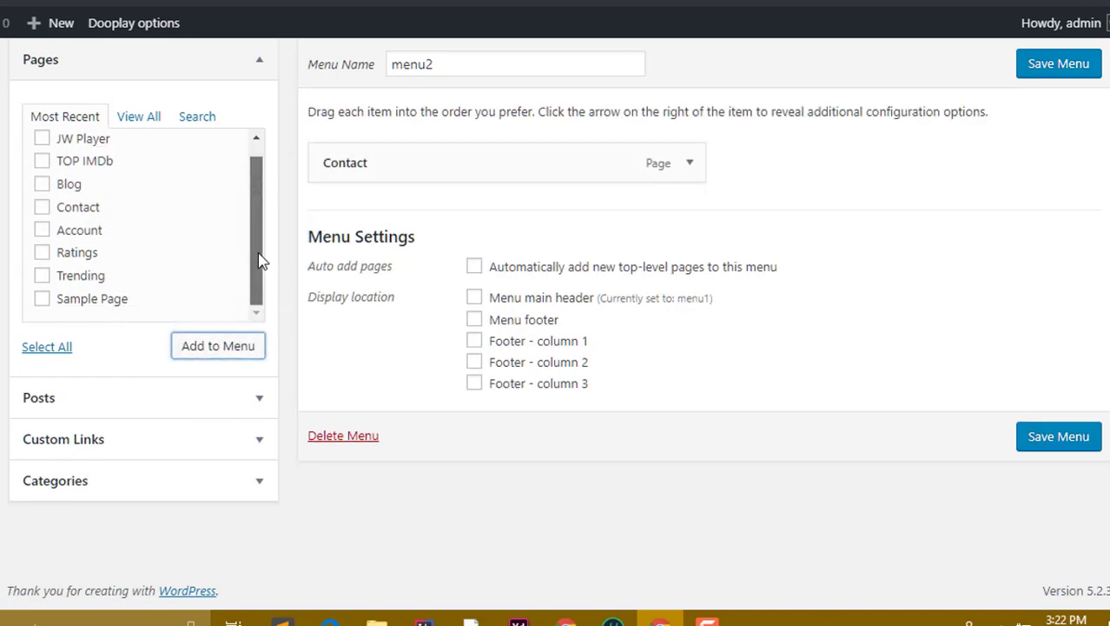
left_click(139, 122)
left_click_drag(258, 174, 265, 221)
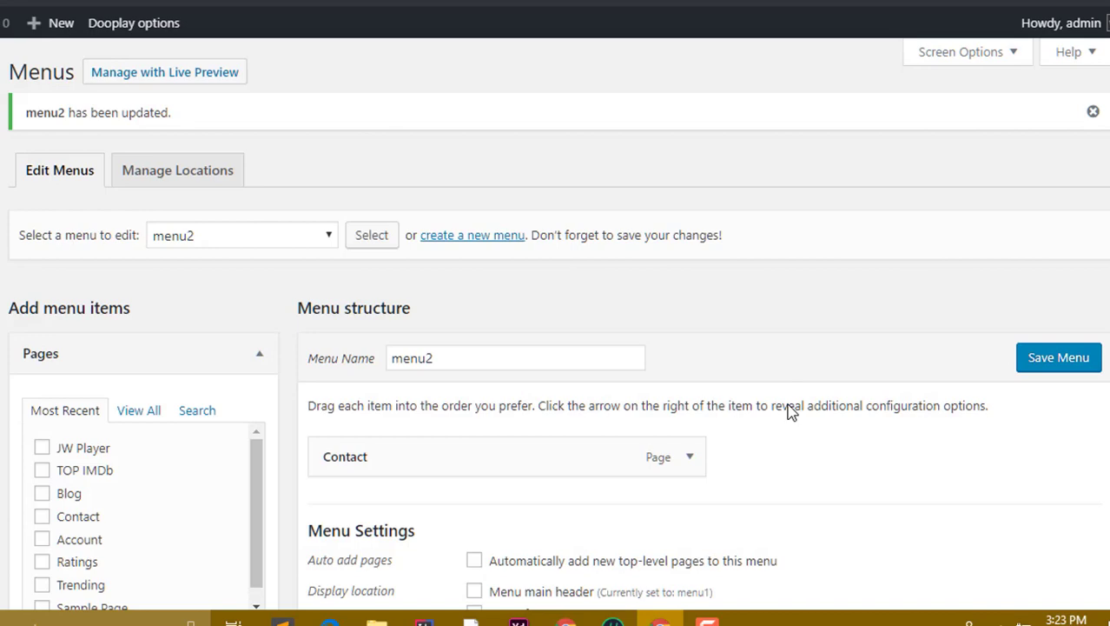
Step: Assign menu2 to the Menu footer theme location and save the location changes
scroll(461, 380, "down", 3)
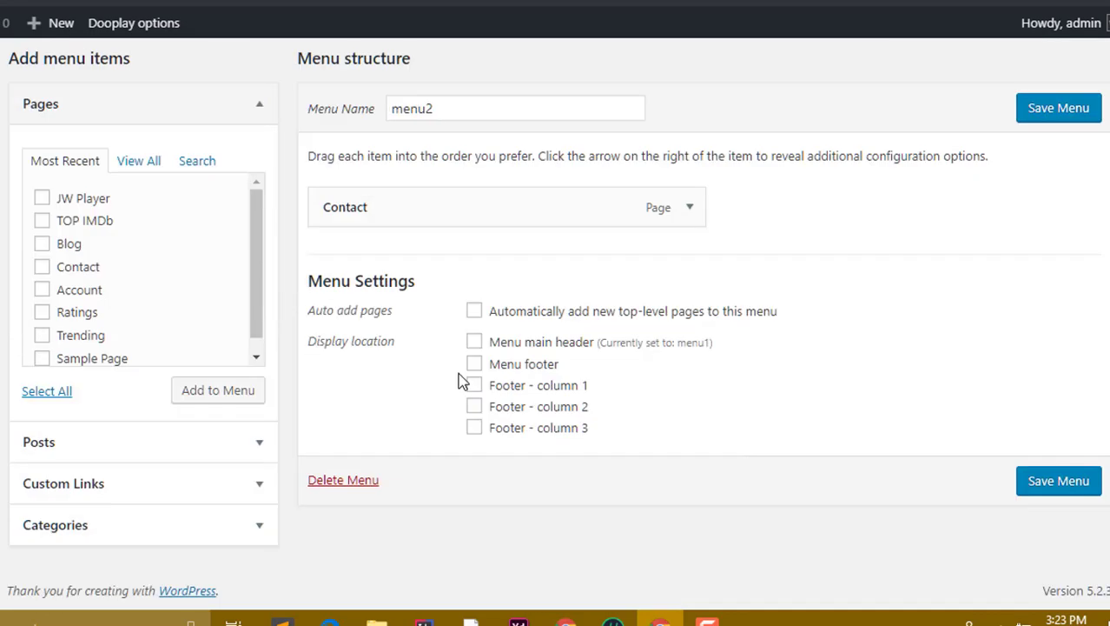
scroll(633, 349, "up", 3)
left_click(222, 170)
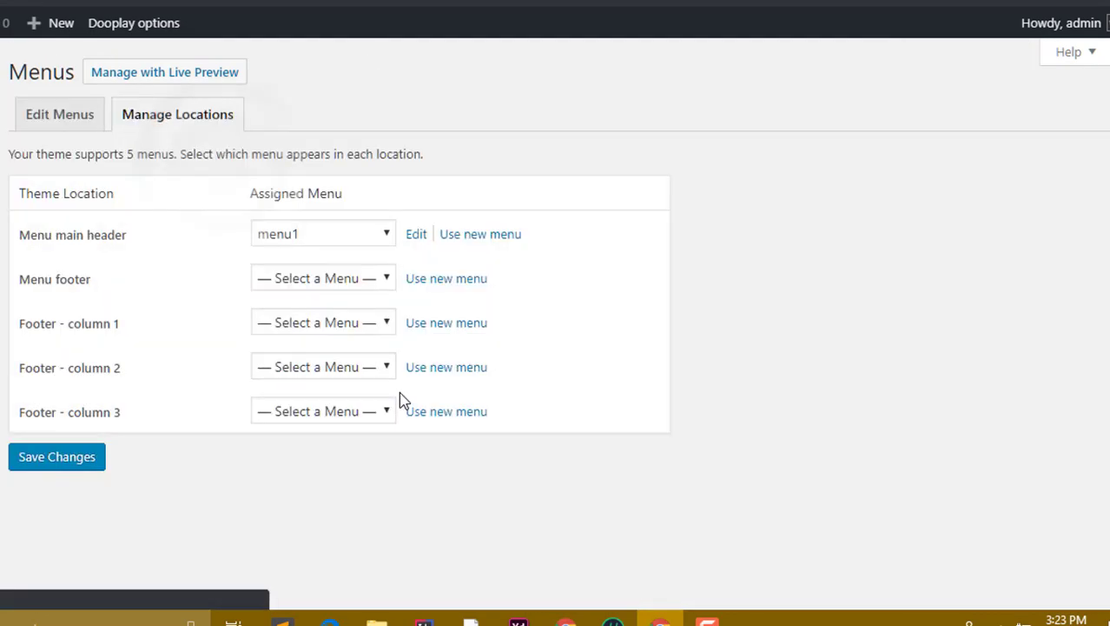
left_click(365, 278)
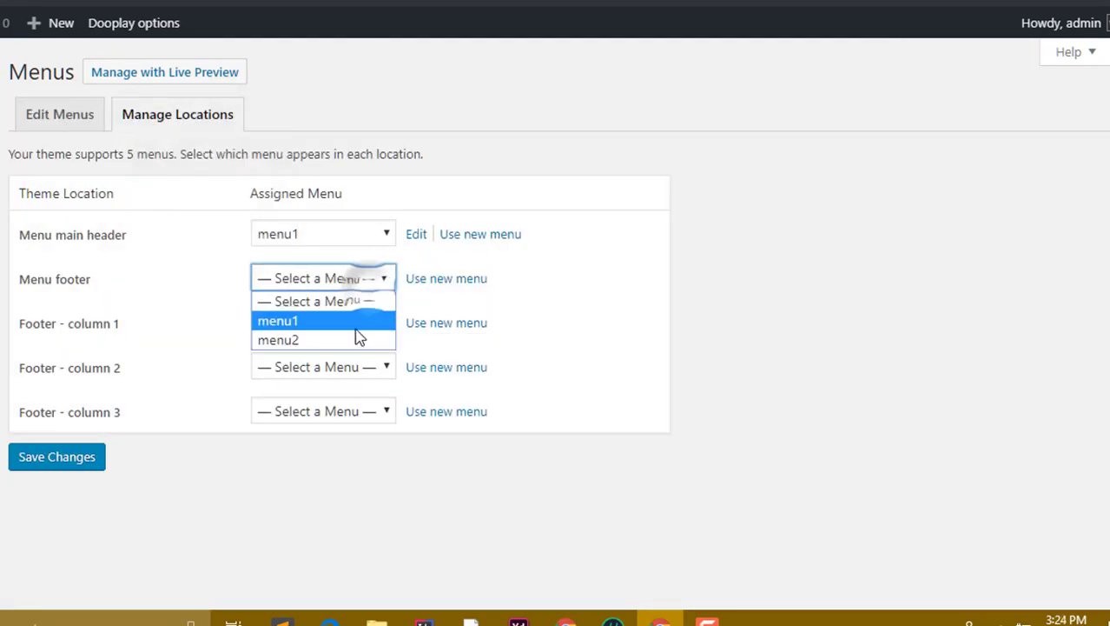
left_click(360, 339)
left_click(87, 461)
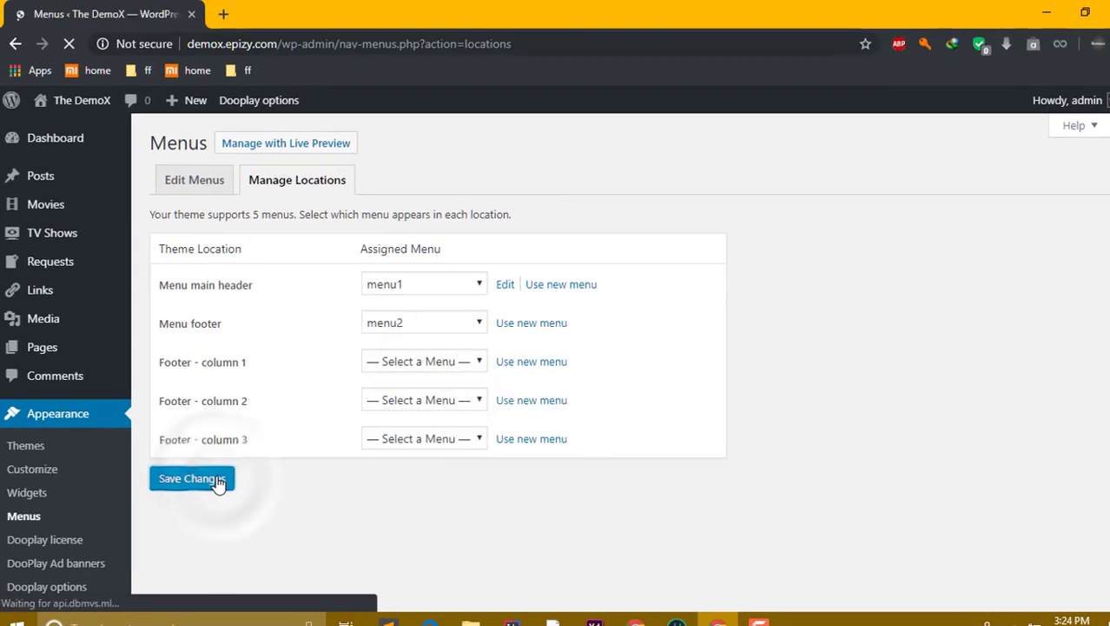
Step: Load demox.epizy.com in a new browser tab and examine the menu in the page footer
left_click(223, 14)
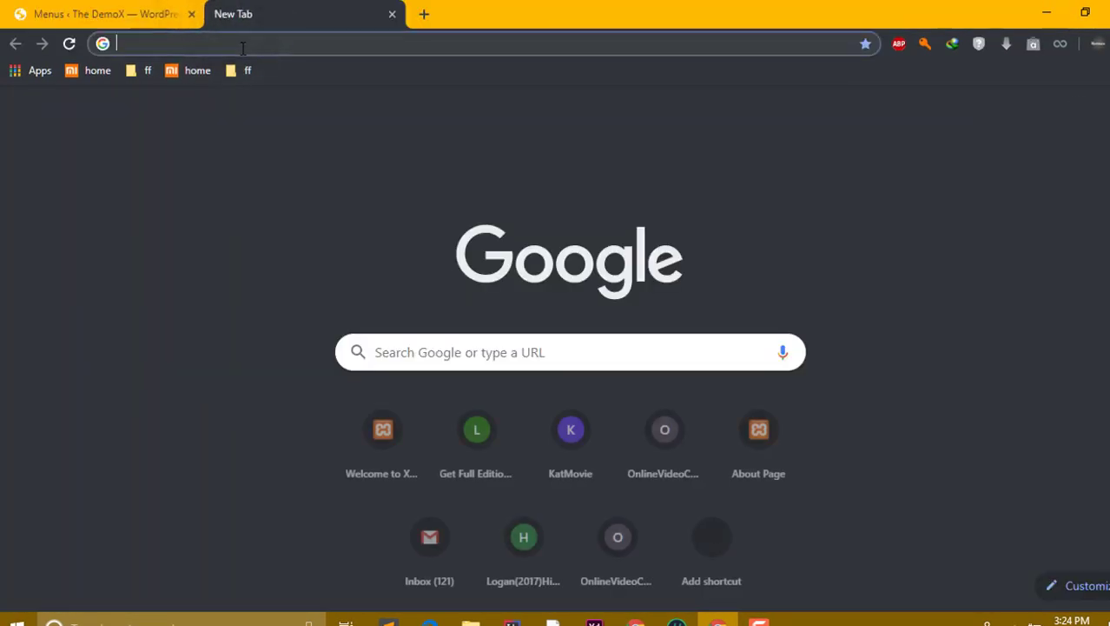
type("e")
key("BackSpace")
type("d")
key("Return")
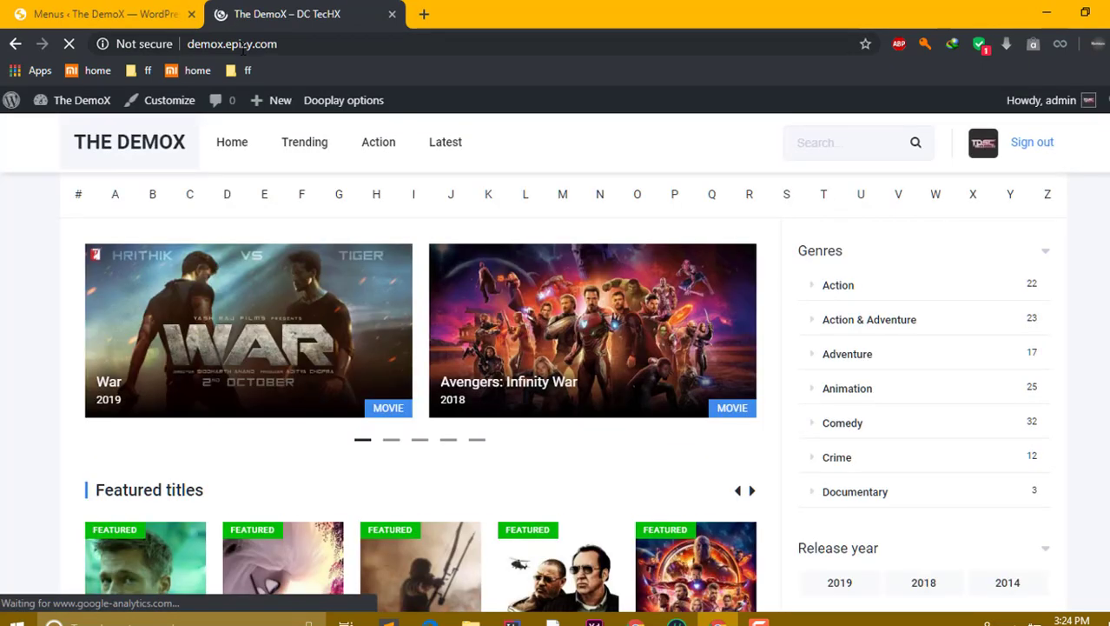
scroll(318, 174, "down", 20)
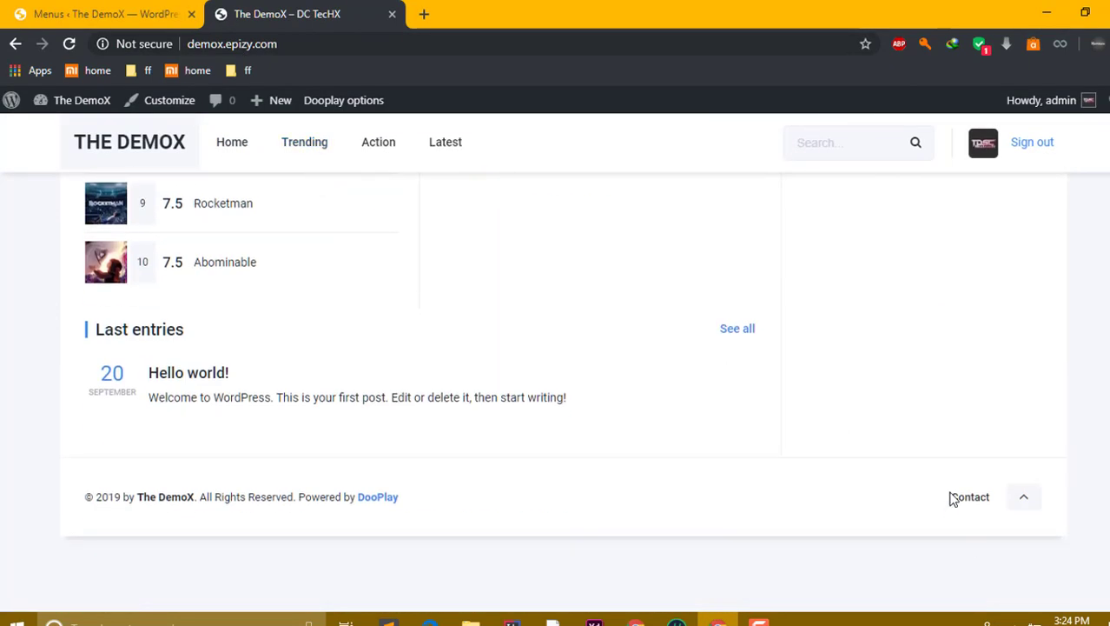
Step: Add a custom link with URL # and the text About to menu2 and save the menu
left_click(173, 13)
left_click(211, 227)
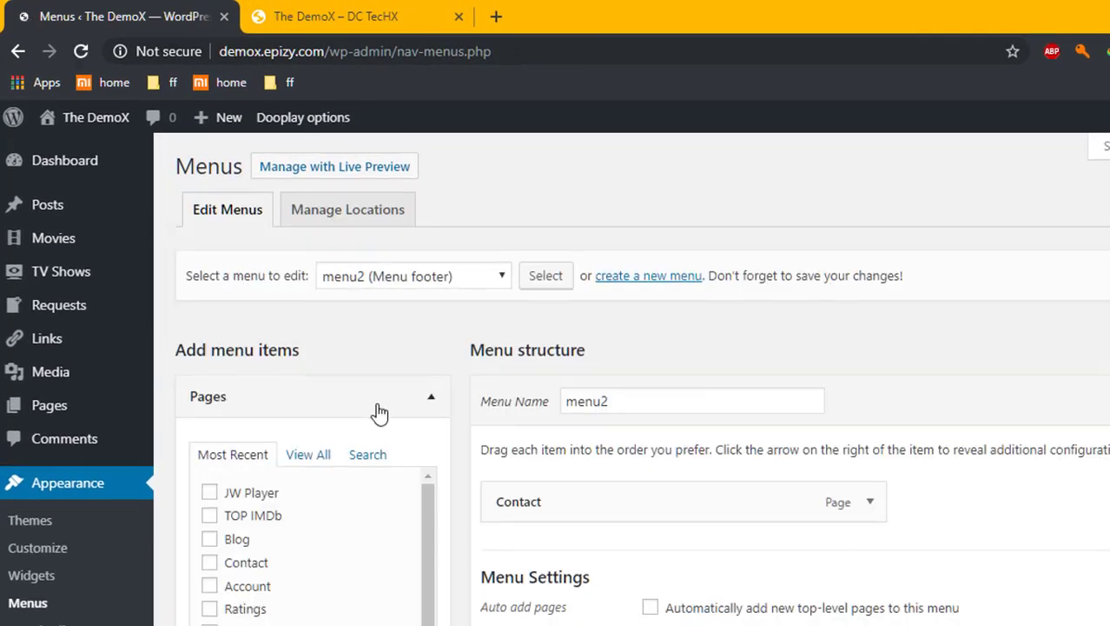
scroll(375, 411, "down", 3)
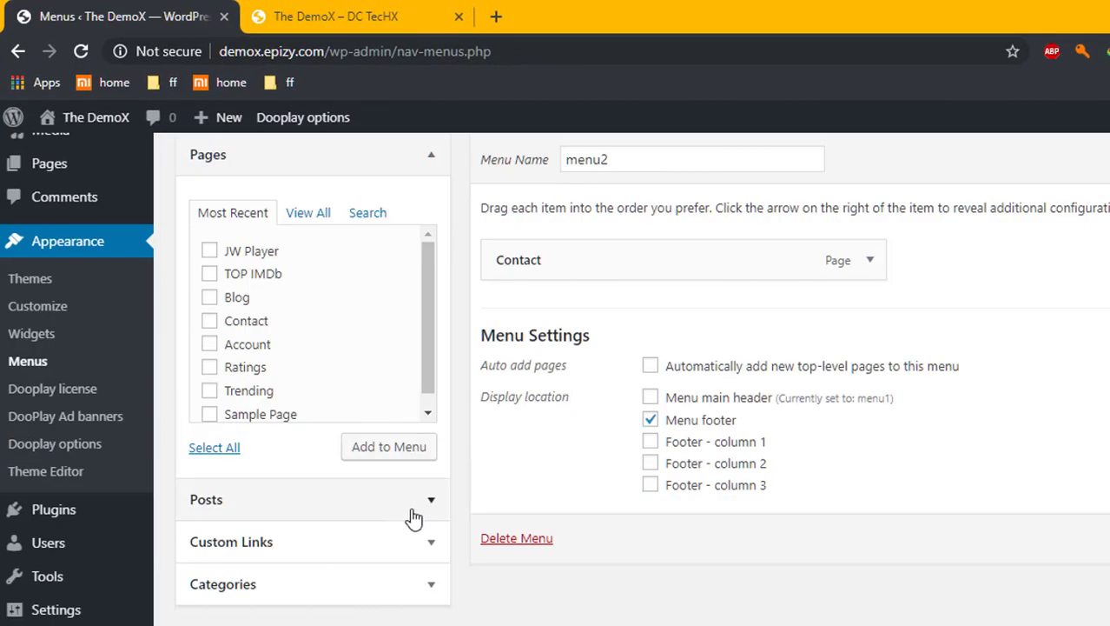
left_click(442, 556)
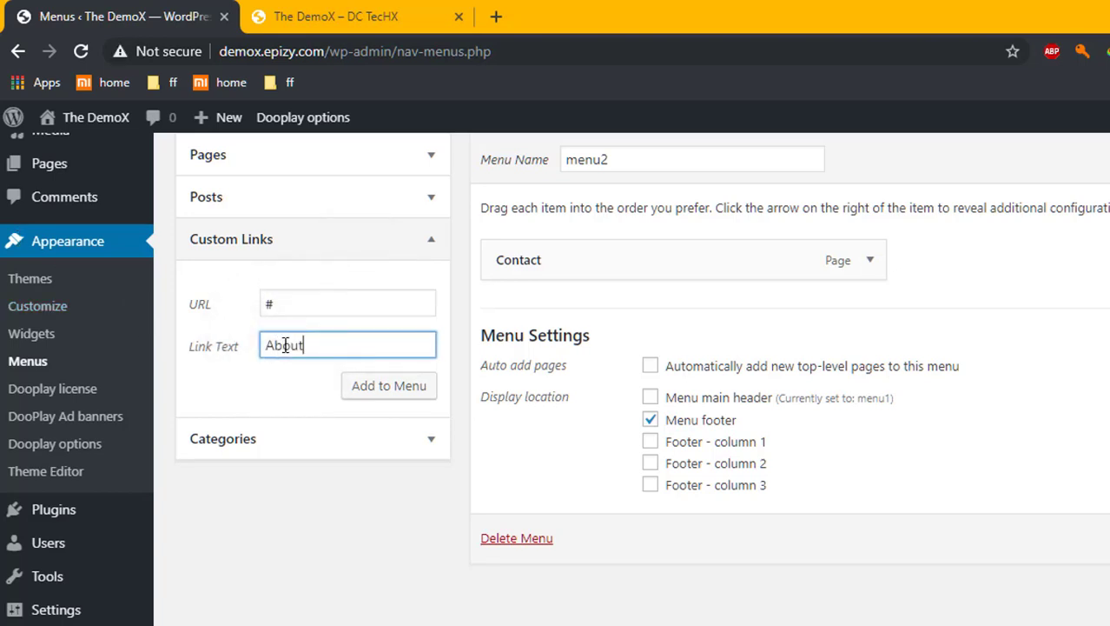
left_click(425, 390)
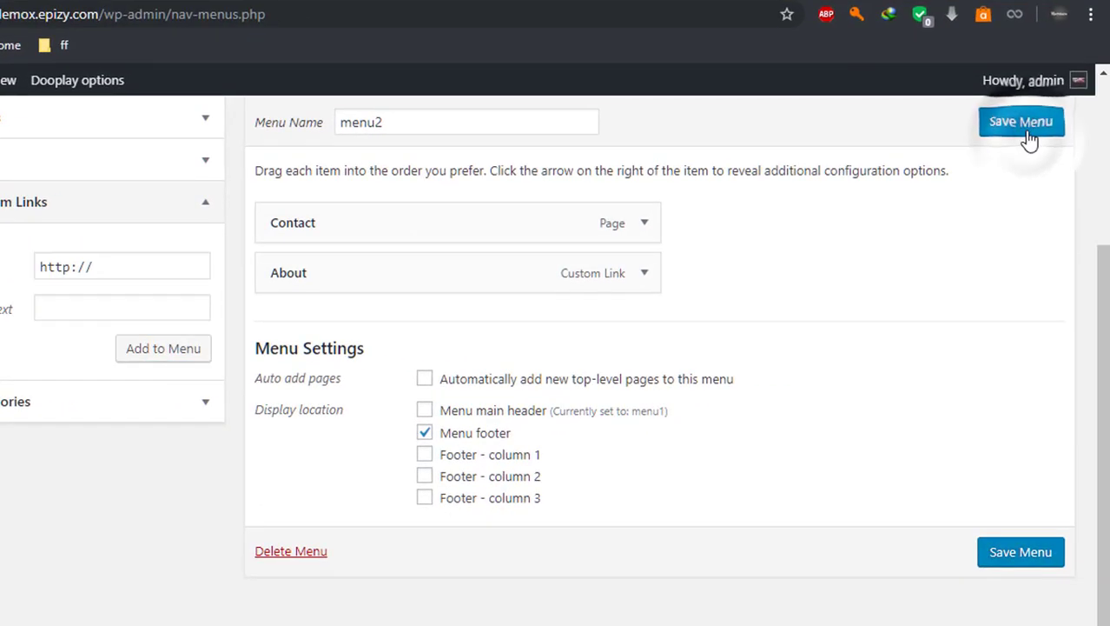
left_click(1022, 123)
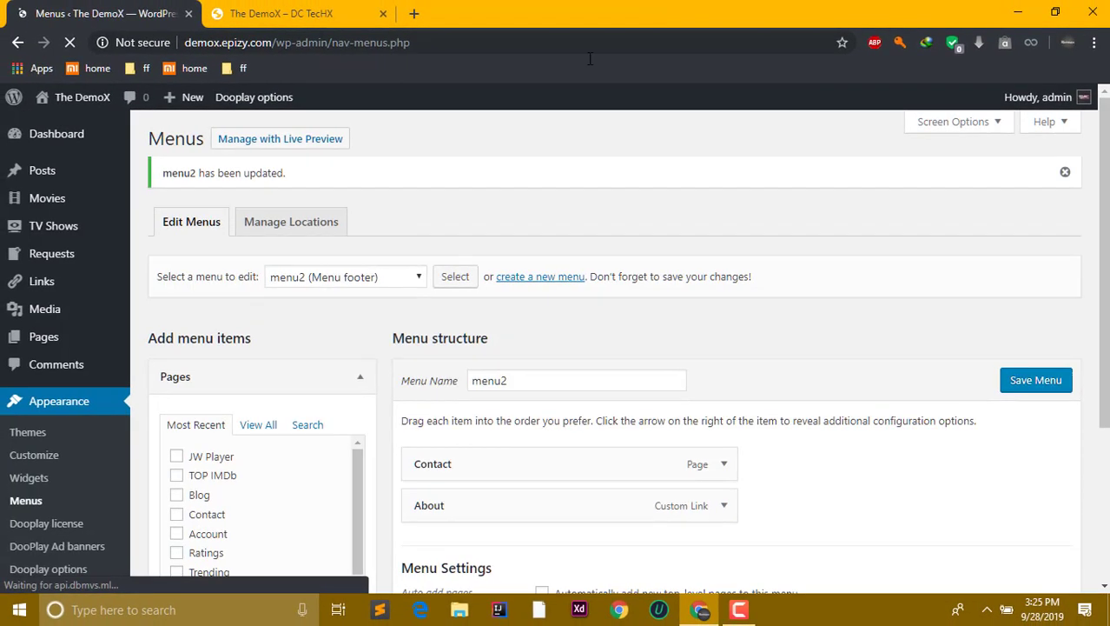
Step: Reload the site's home page and follow the Contact link in its footer
left_click(278, 13)
left_click(70, 41)
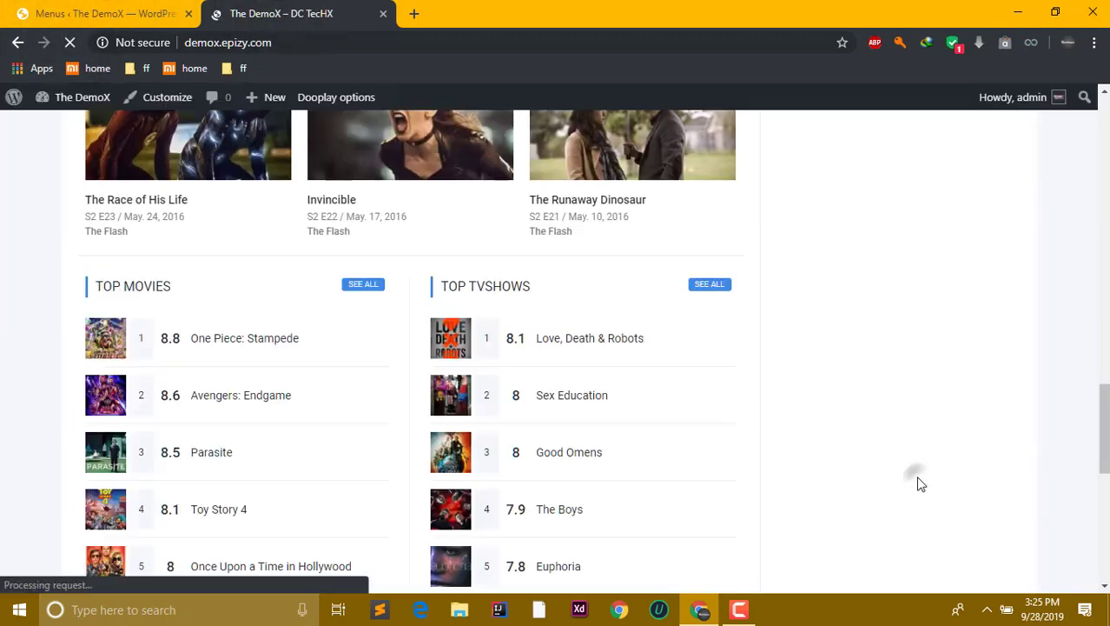
left_click(871, 484)
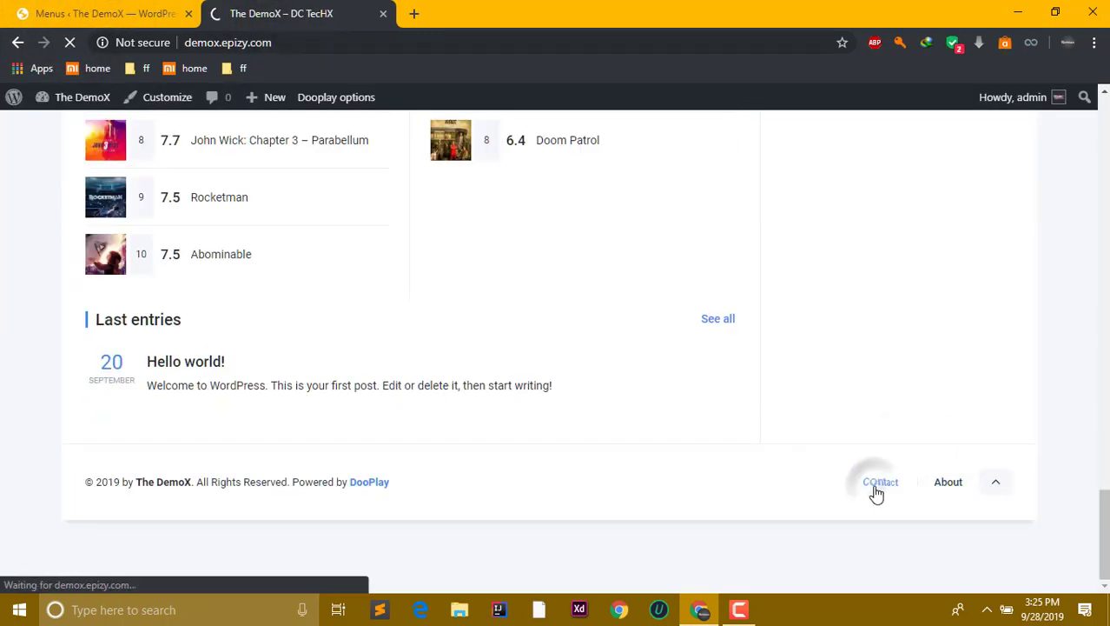